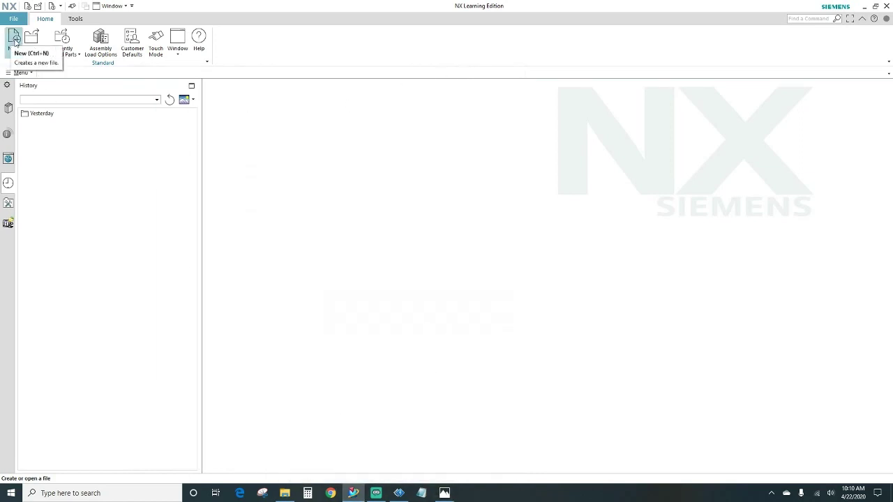
Create a new millimetre part from the Model template and name it paperclip
click(14, 39)
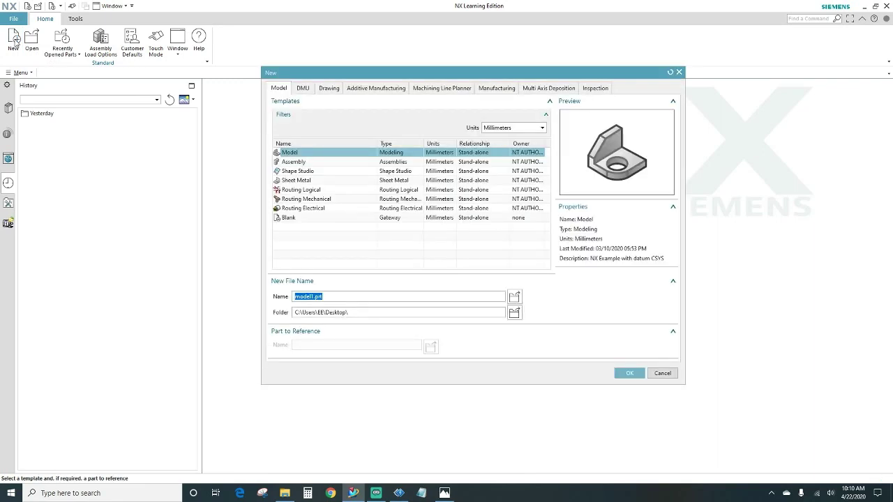
text(paperclip)
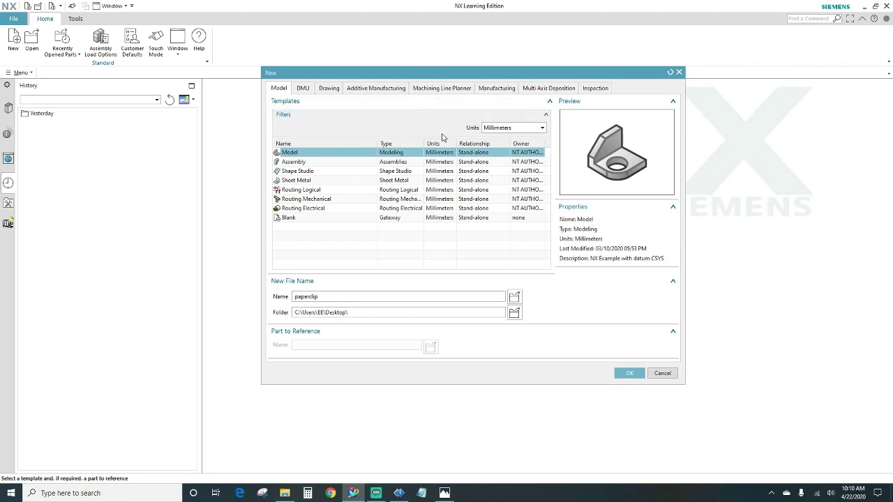
click(628, 375)
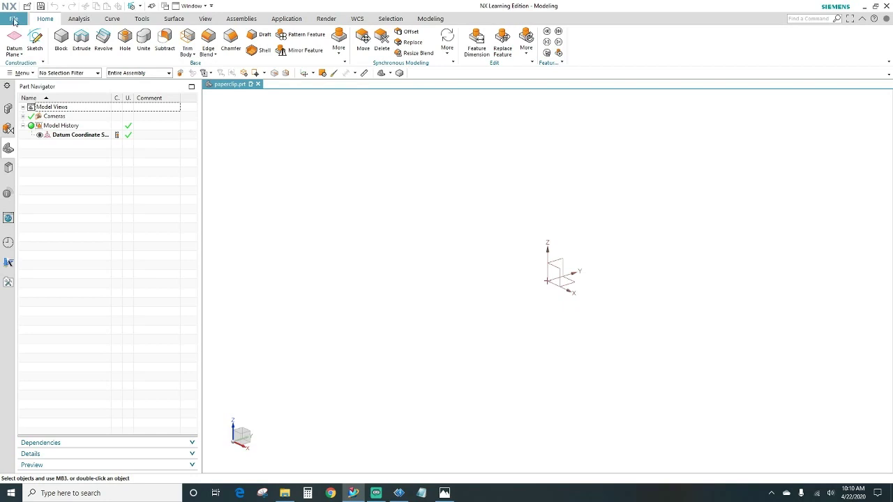
Disable Continuous Auto Dimensioning and Create Inferred Constraints in the sketch preferences
click(15, 20)
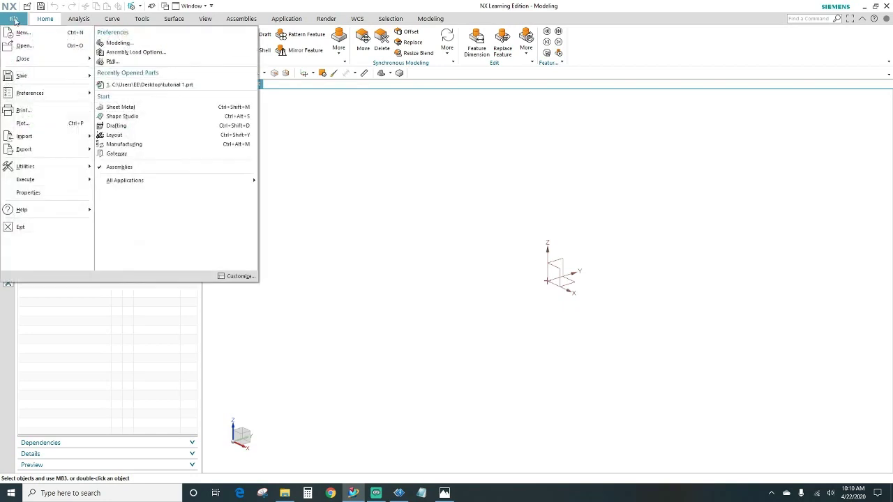
mouse_move(30, 93)
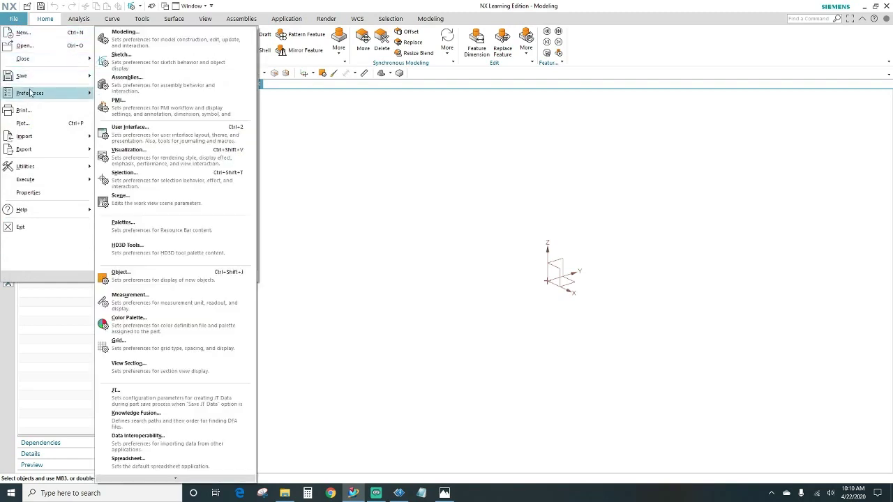
click(130, 63)
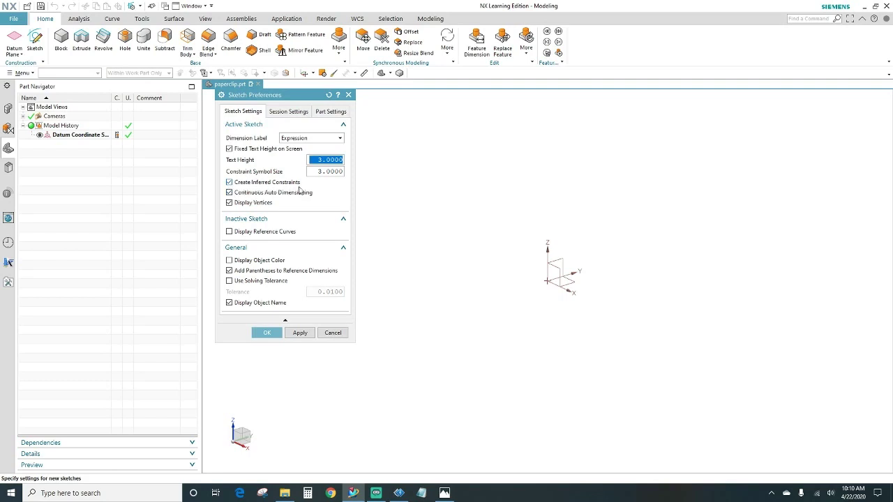
click(228, 192)
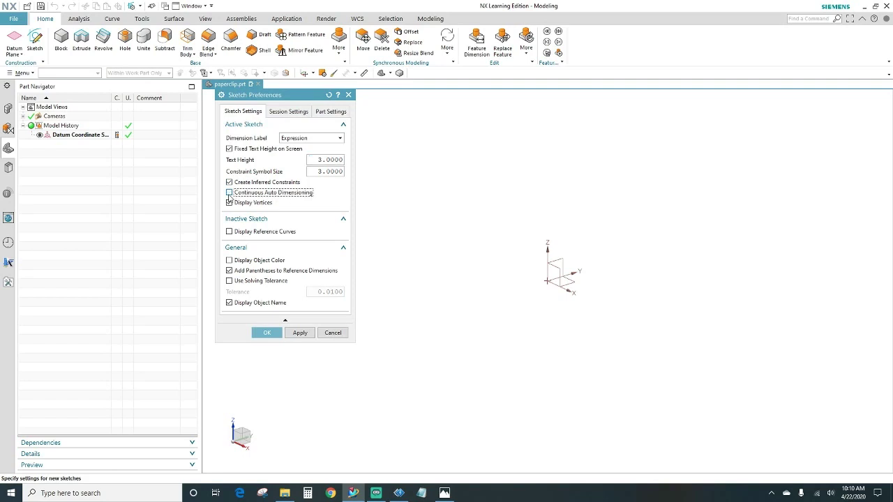
click(229, 182)
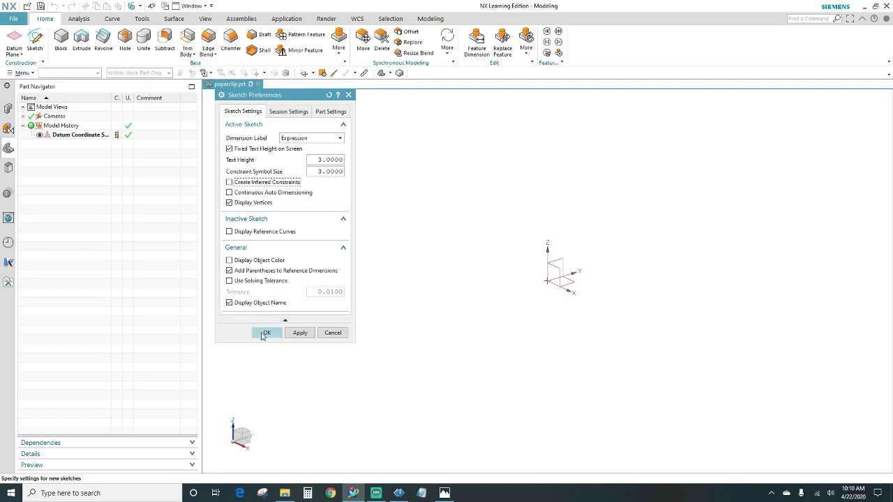
click(265, 334)
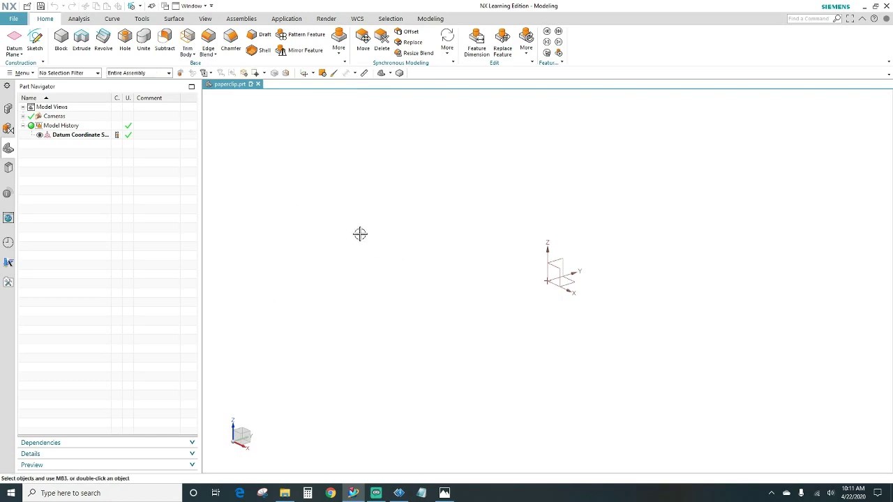
Start a sketch on the default XY plane and draw a vertical line about 72 mm long on the negative X side of the origin
click(35, 41)
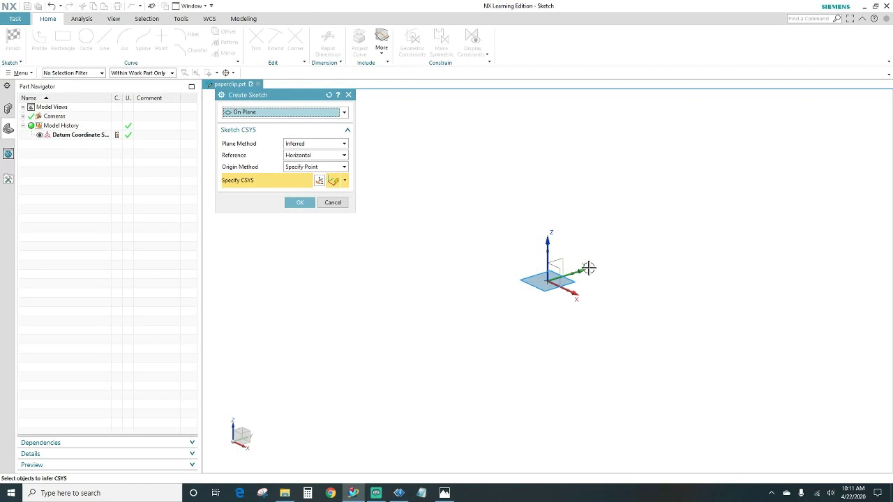
click(299, 203)
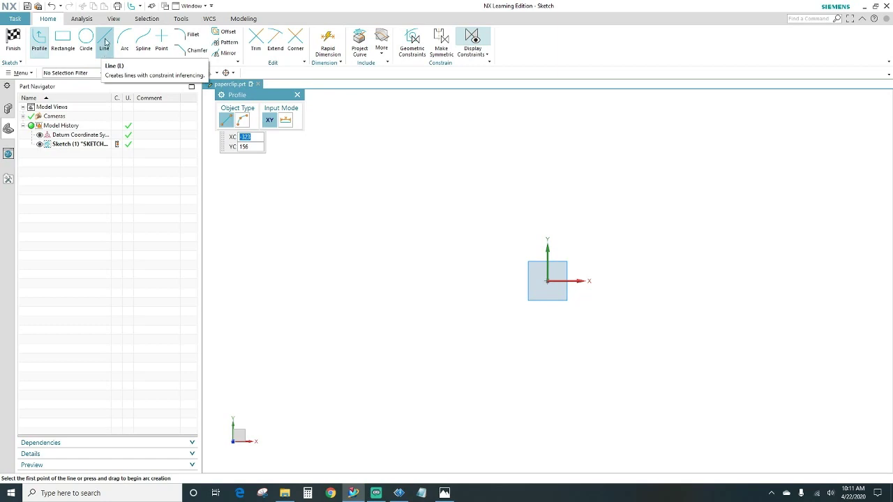
click(105, 43)
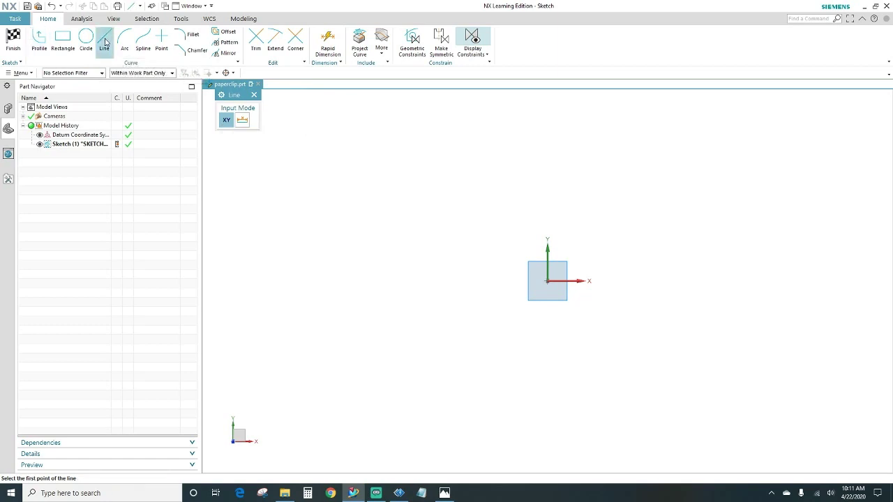
click(427, 210)
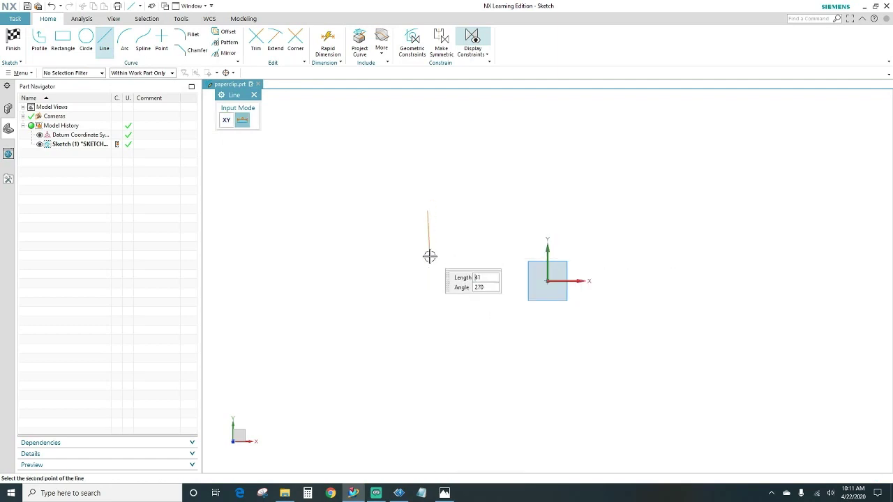
click(429, 287)
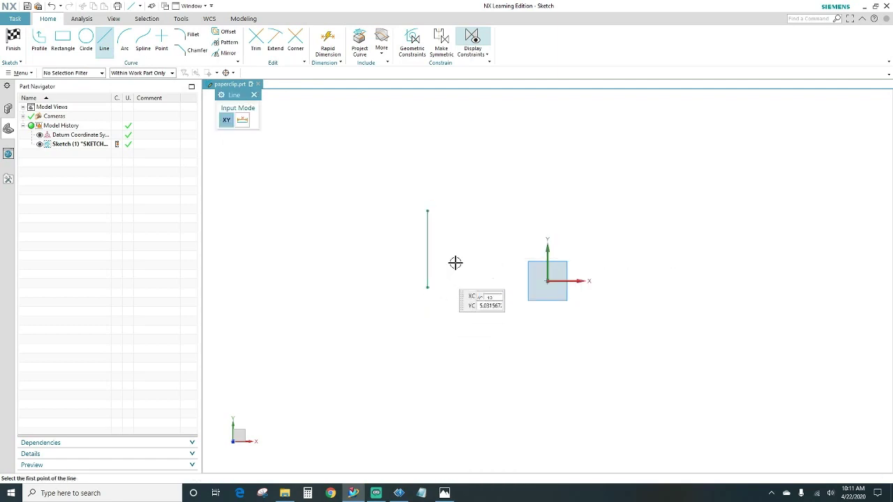
key(Escape)
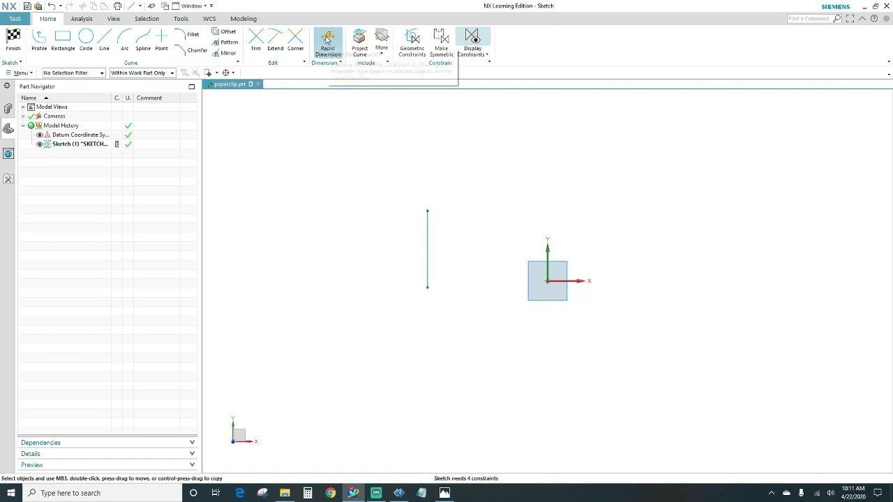
Dimension the vertical line's length with Rapid Dimension and set it to 16 mm
click(331, 50)
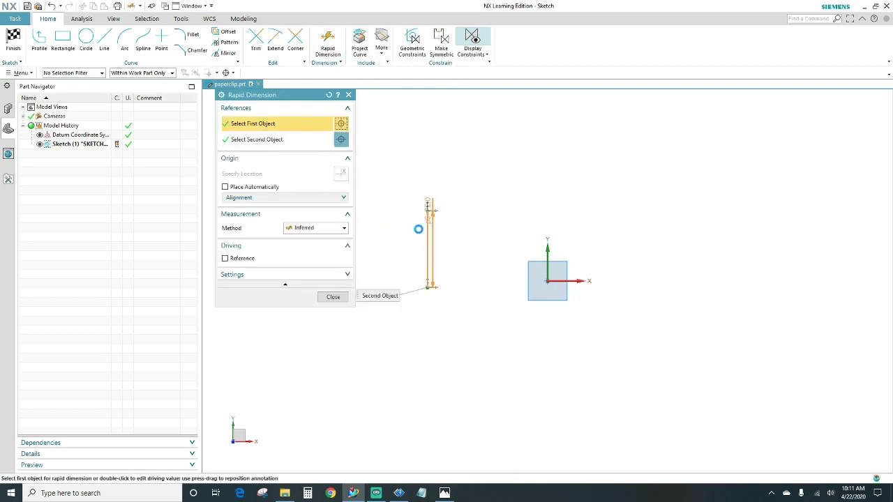
click(424, 230)
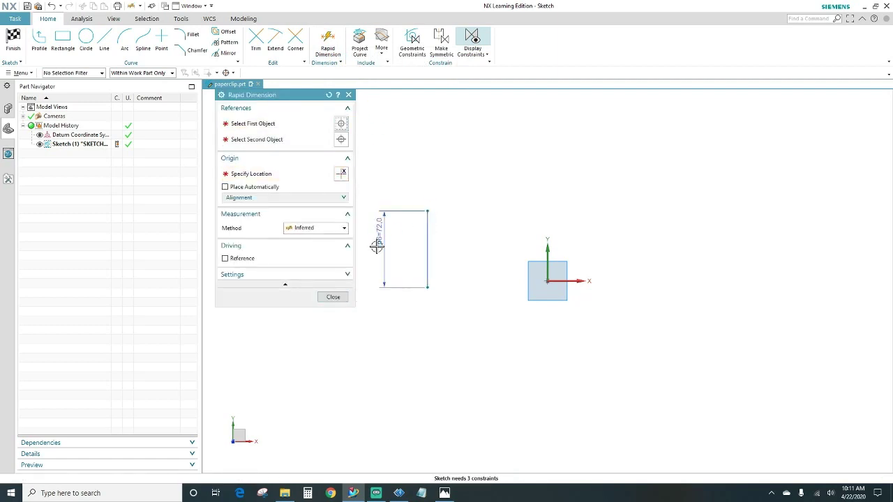
click(376, 246)
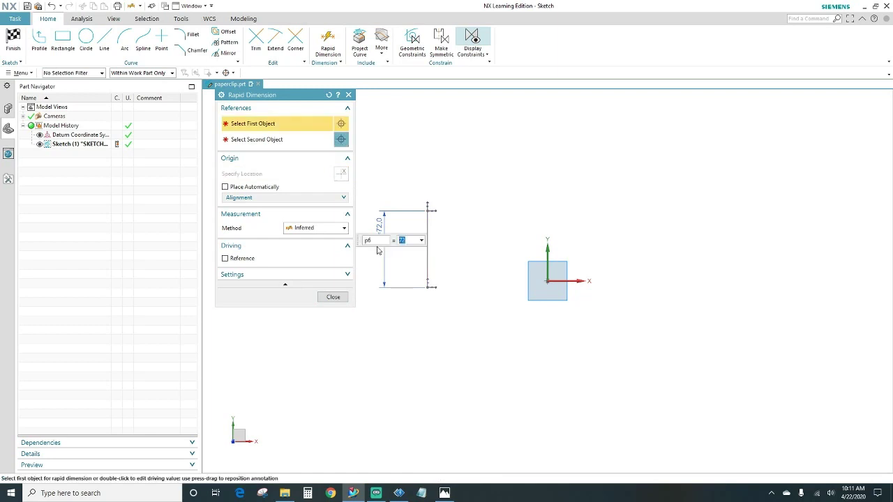
text(16)
key(Return)
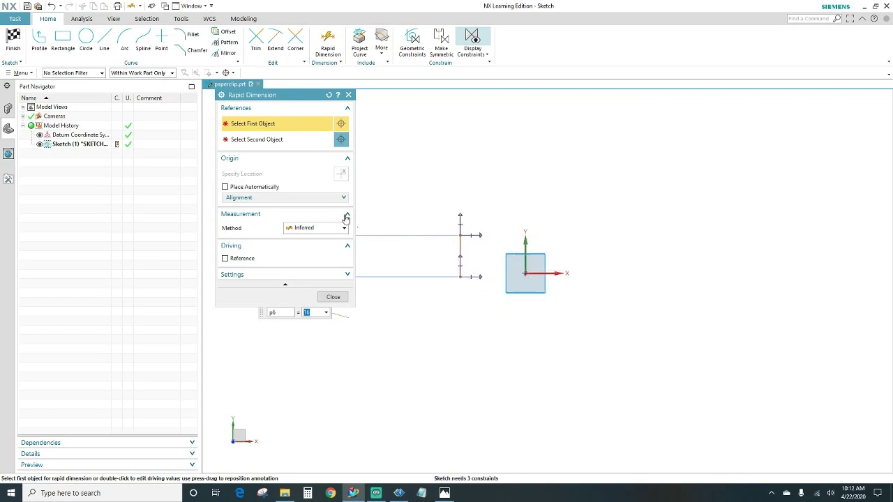
Dimension the horizontal distance from the line's lower endpoint to the sketch's vertical axis and set it to 100 mm
click(460, 276)
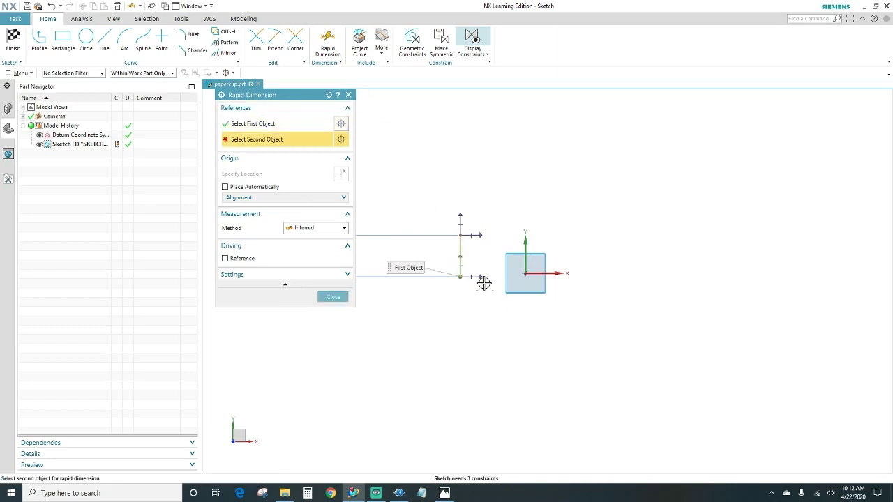
click(525, 257)
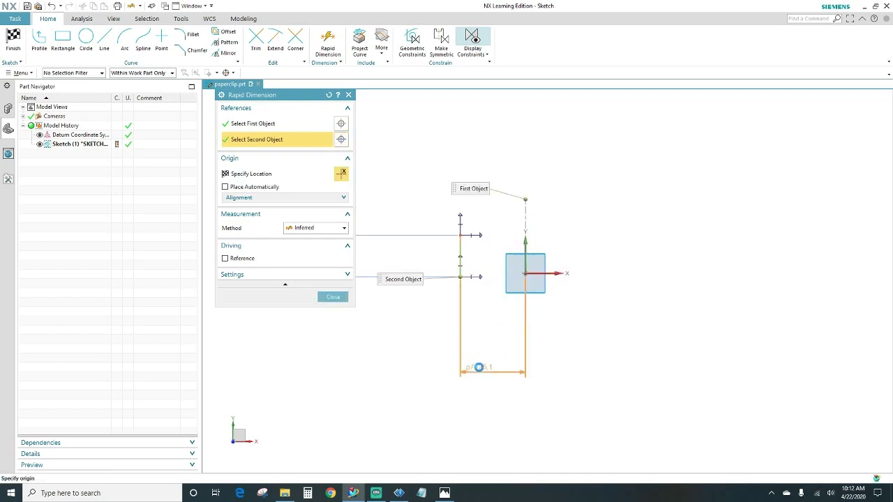
click(483, 371)
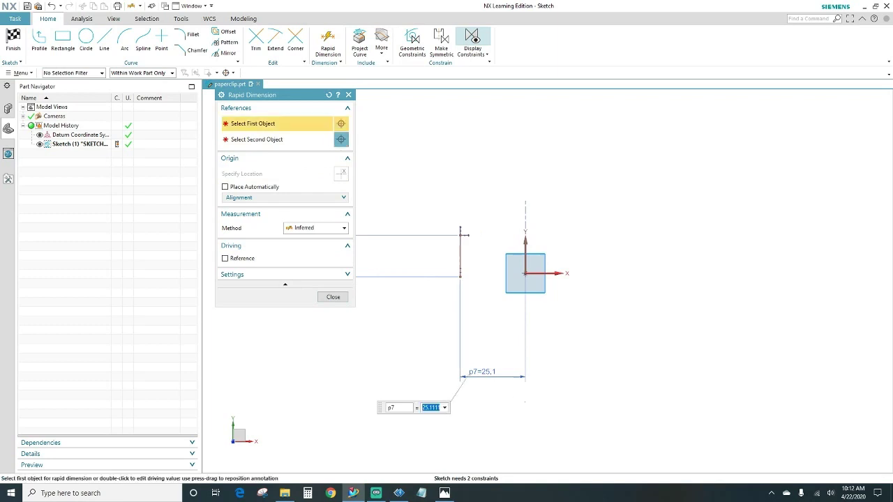
text(100)
key(Return)
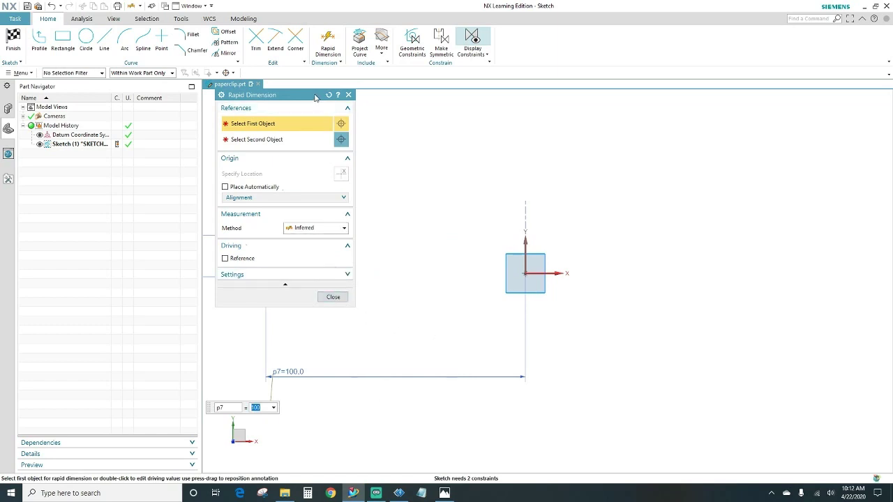
mouse_move(314, 97)
mouse_down()
mouse_move(674, 237)
mouse_move(701, 221)
mouse_up()
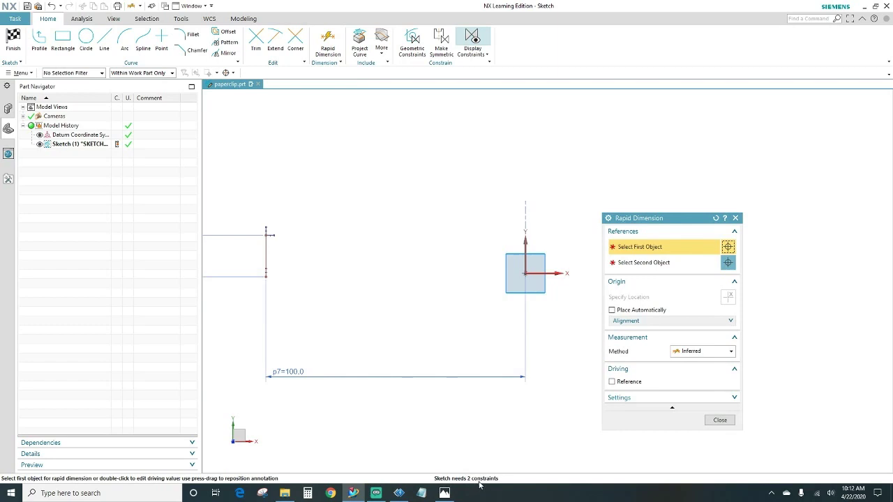
click(266, 253)
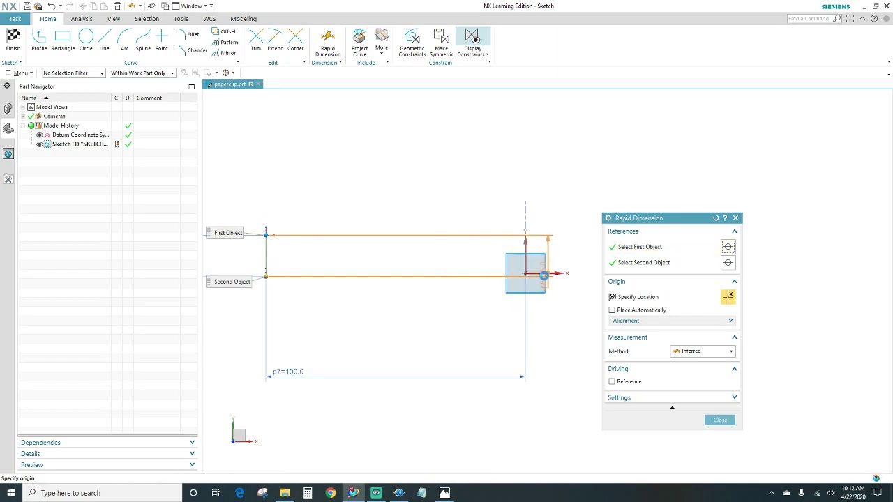
click(545, 274)
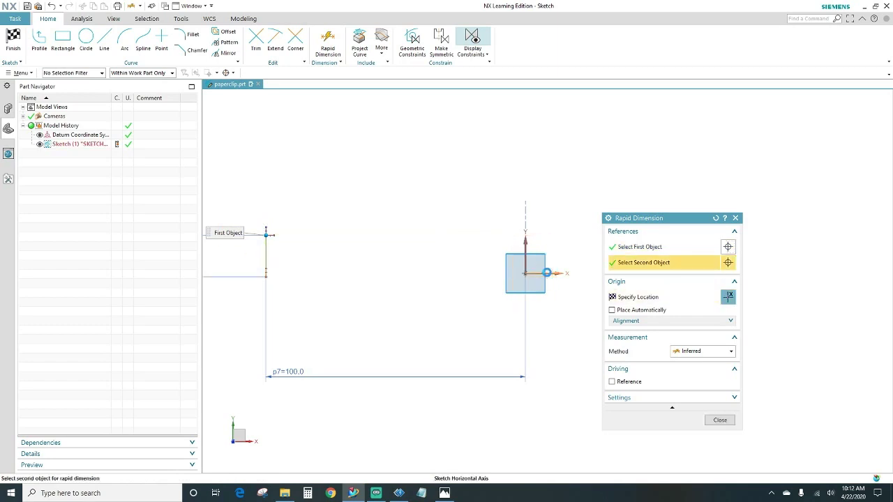
click(546, 273)
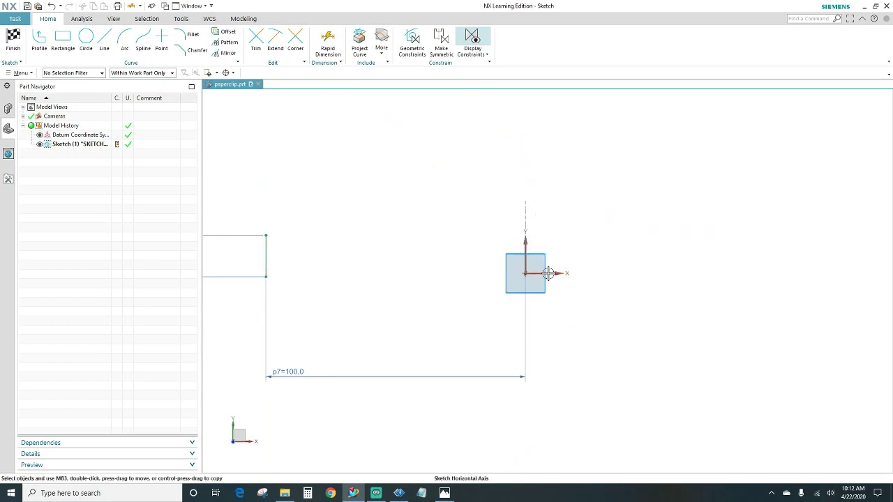
Dimension the vertical distance from the sketch's horizontal axis to the line's upper endpoint and set it to 100 mm
click(326, 43)
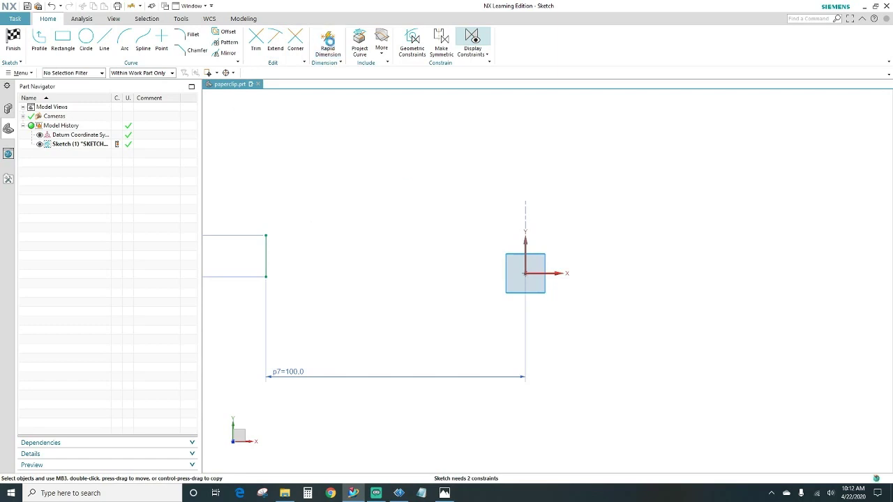
click(537, 274)
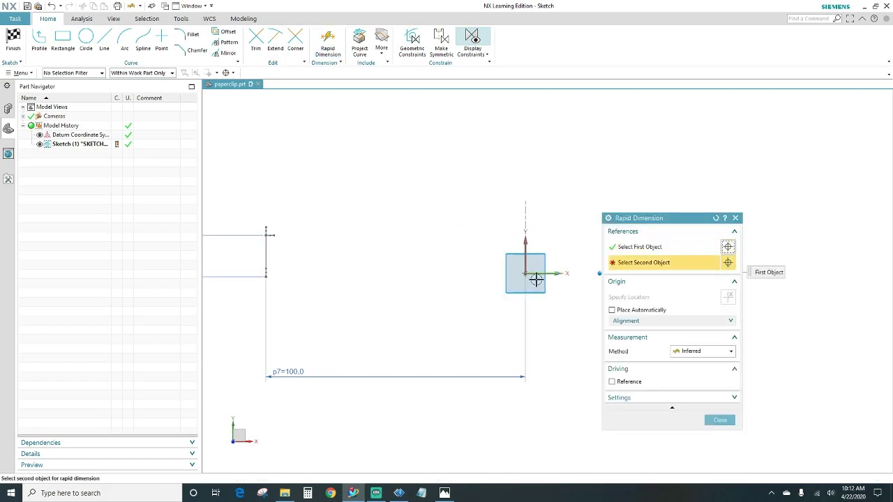
click(266, 235)
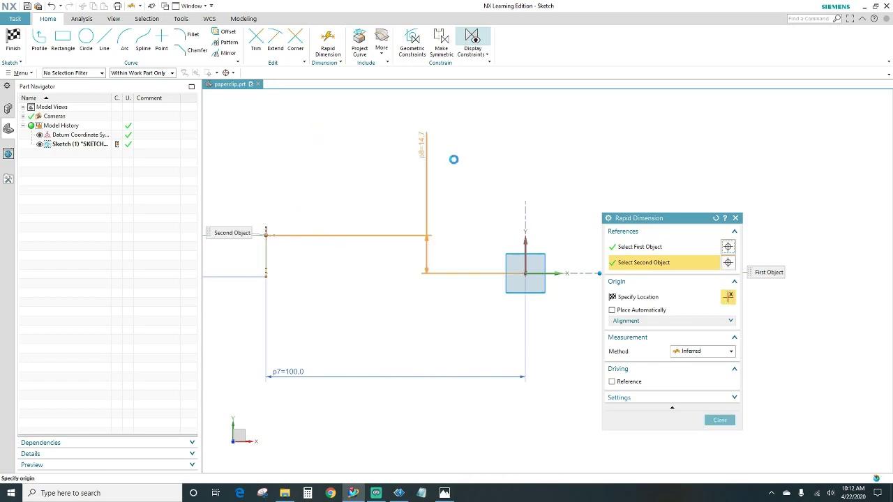
click(570, 162)
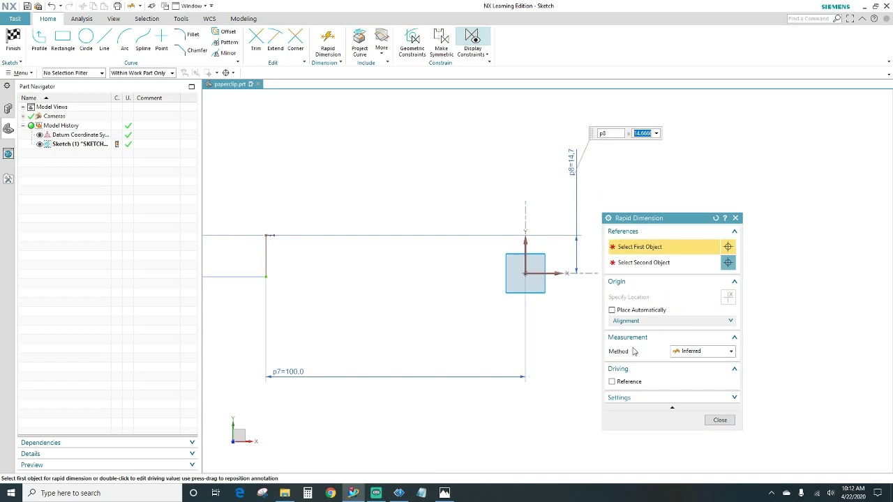
text(100)
key(Return)
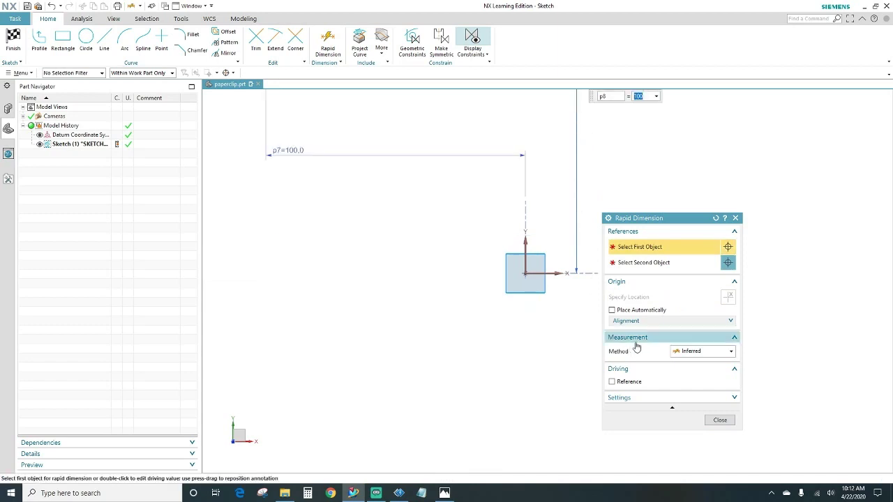
click(718, 420)
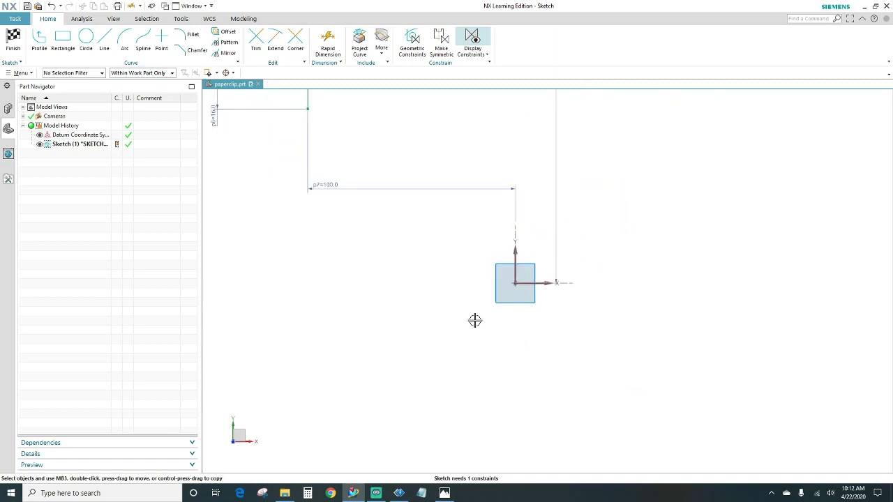
scroll(474, 320, down, 3)
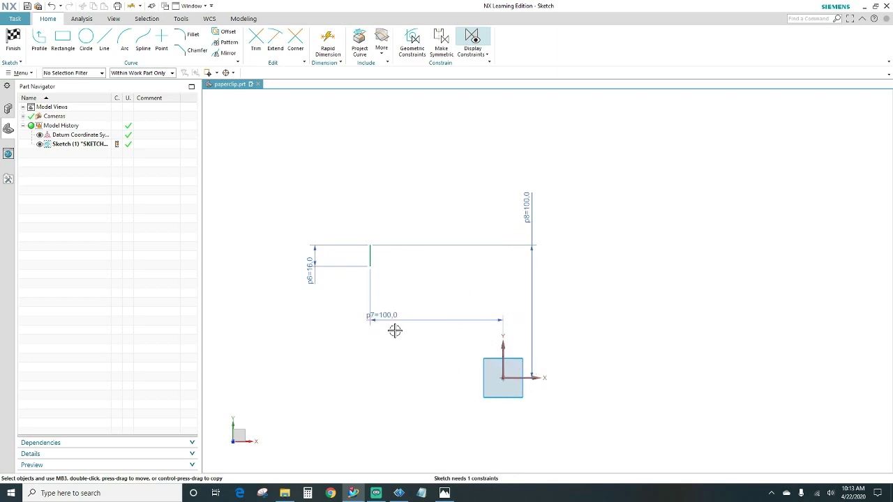
scroll(342, 279, up, 3)
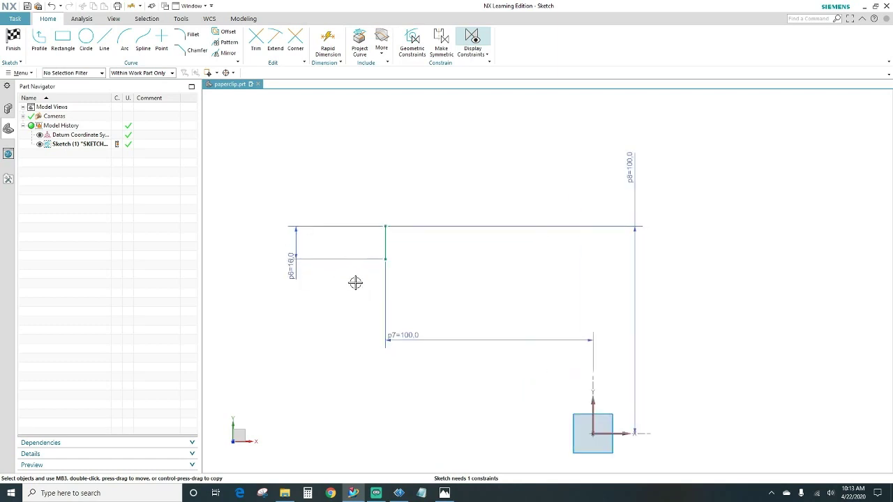
Apply a Vertical constraint to the 16 mm line
shift+middle_drag(355, 283, 357, 323)
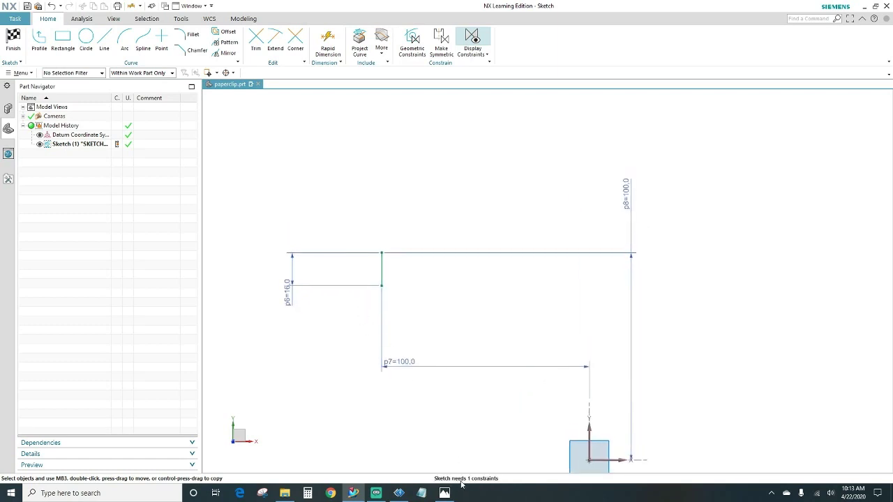
click(382, 260)
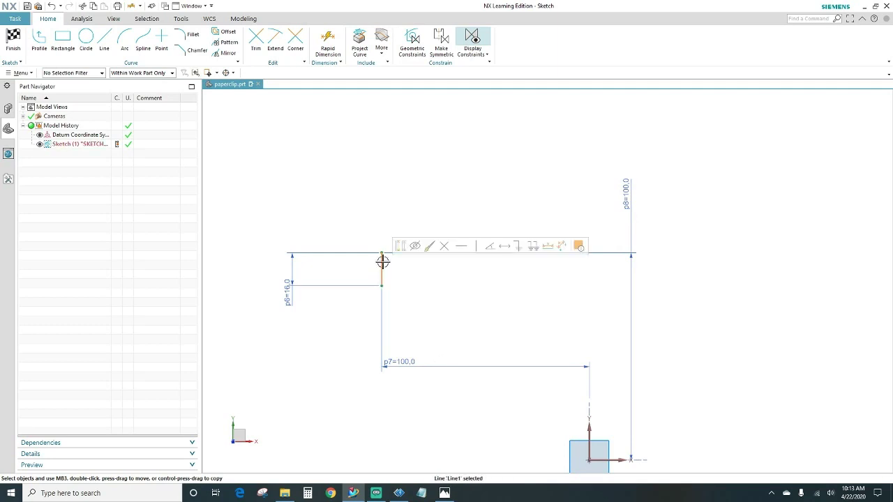
click(475, 246)
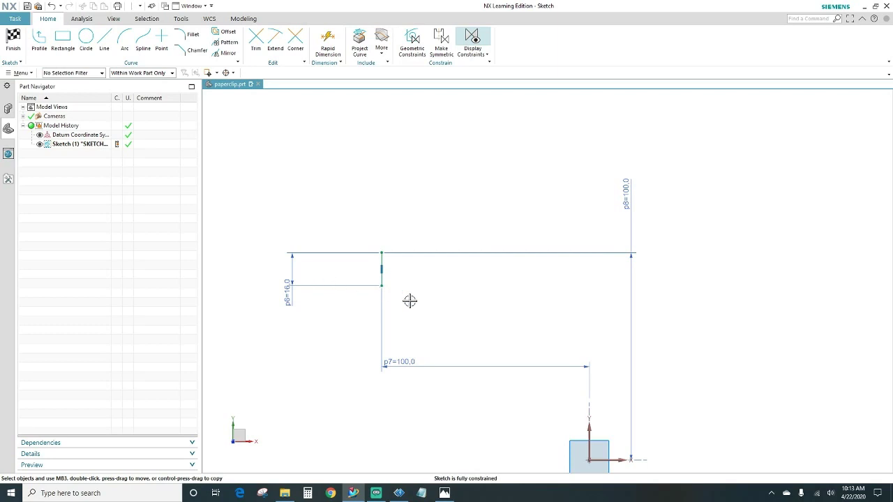
Sketch an upward-bulging arc with a radius of about 11 mm, detached above the vertical line
click(124, 43)
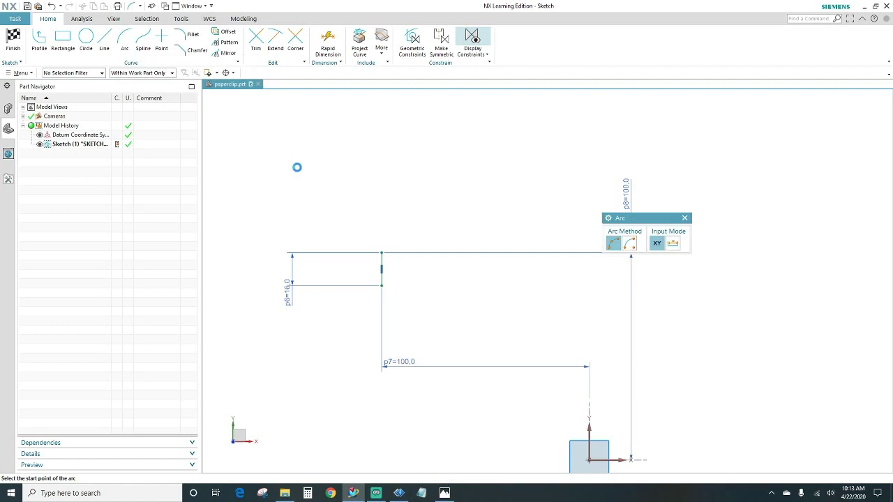
click(383, 215)
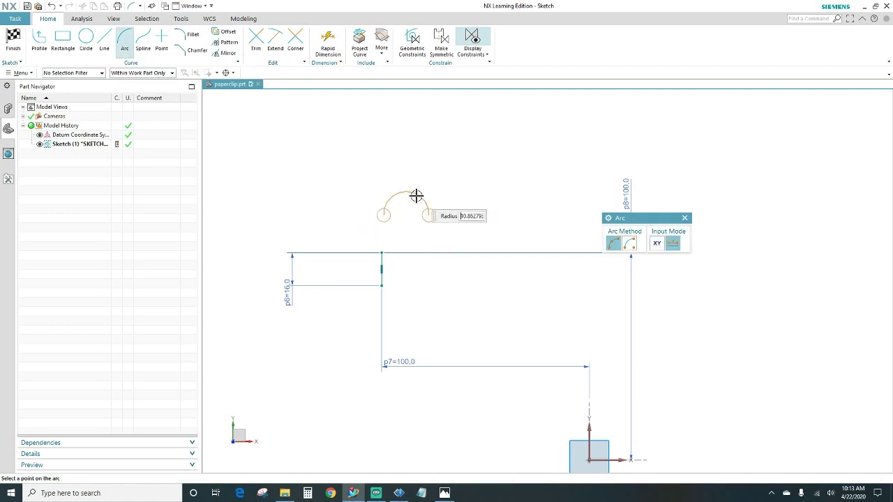
click(415, 199)
Dimension the arc's radius with Rapid Dimension and set it to 4.5 mm
scroll(513, 216, up, 1)
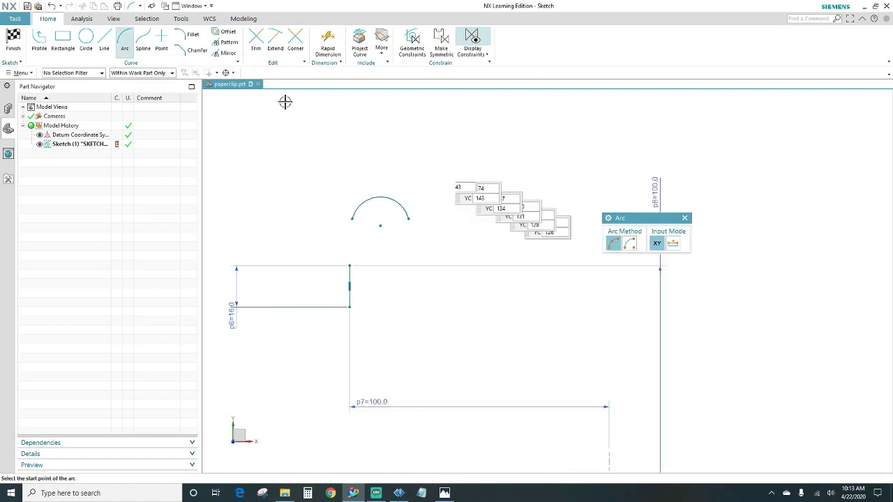
click(324, 44)
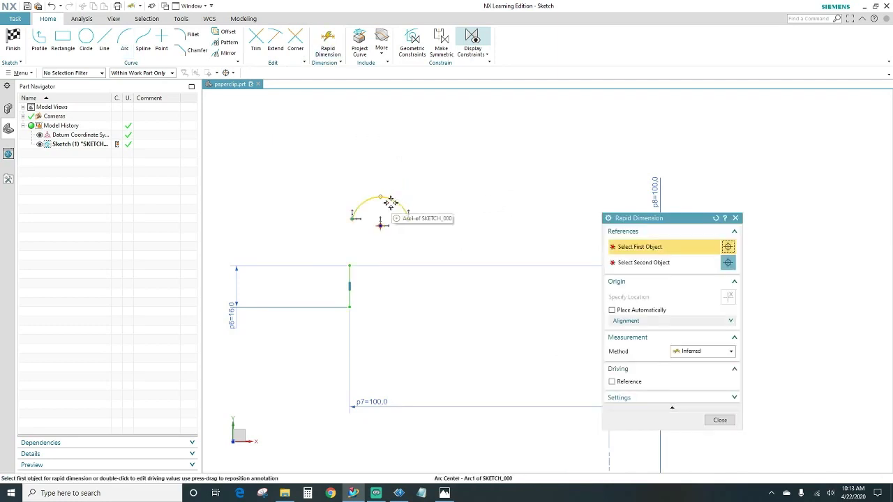
click(389, 203)
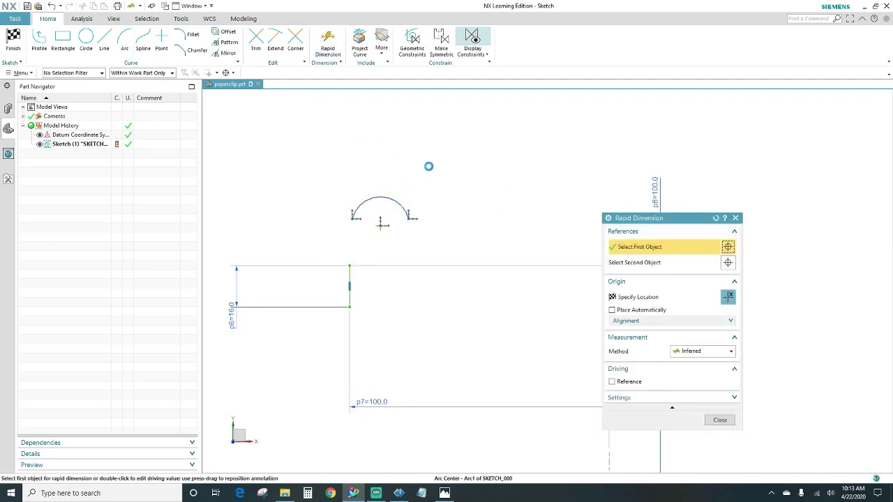
click(465, 197)
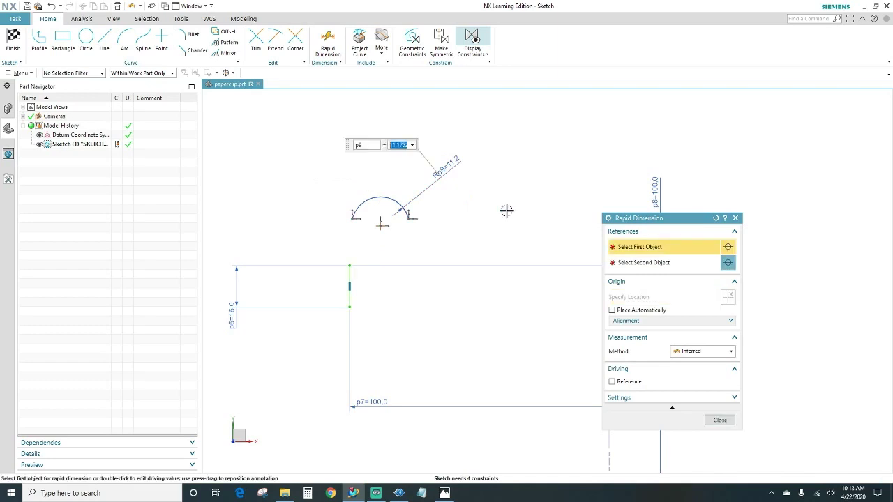
text(4.5)
key(Return)
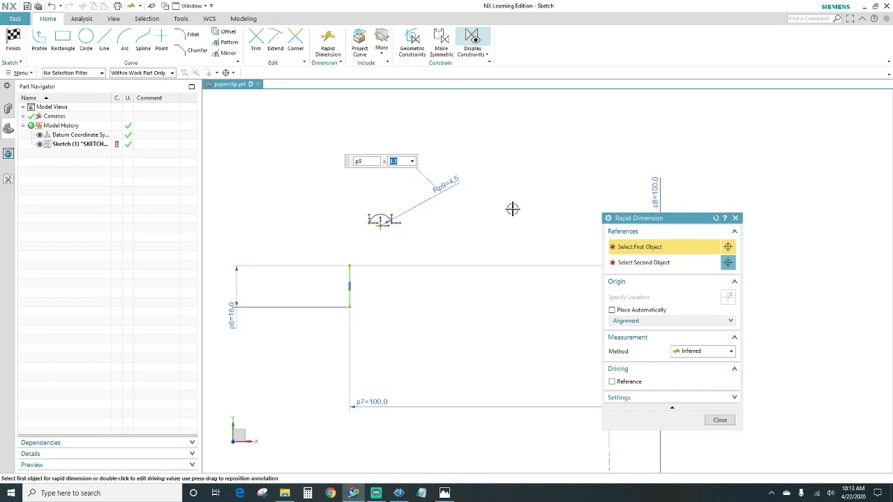
click(735, 218)
Apply a Tangent constraint between the arc and the 16 mm vertical line
scroll(335, 274, up, 3)
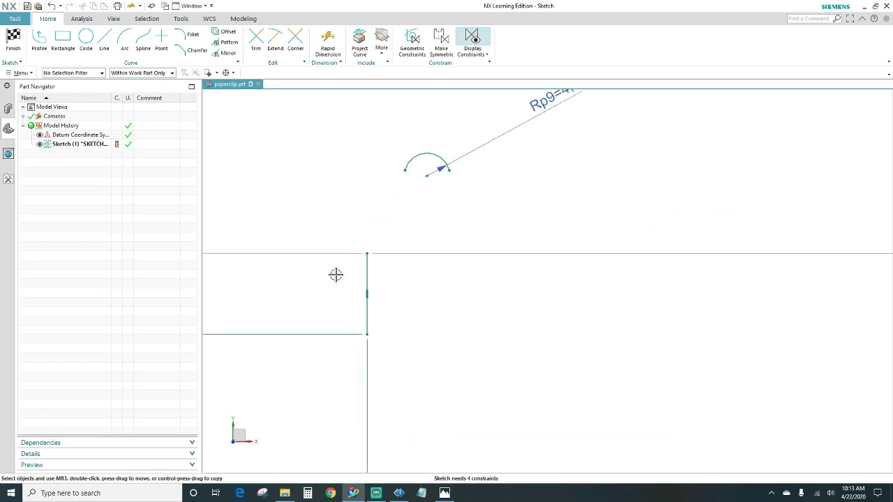
scroll(438, 188, down, 1)
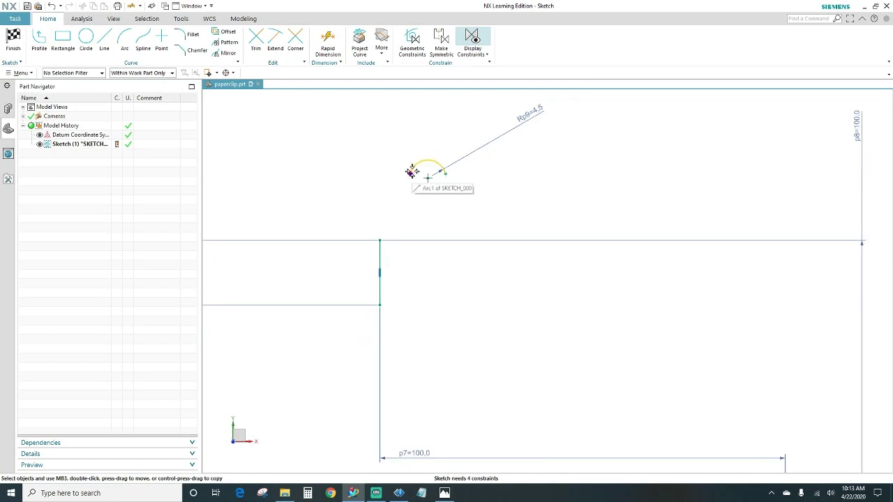
click(412, 165)
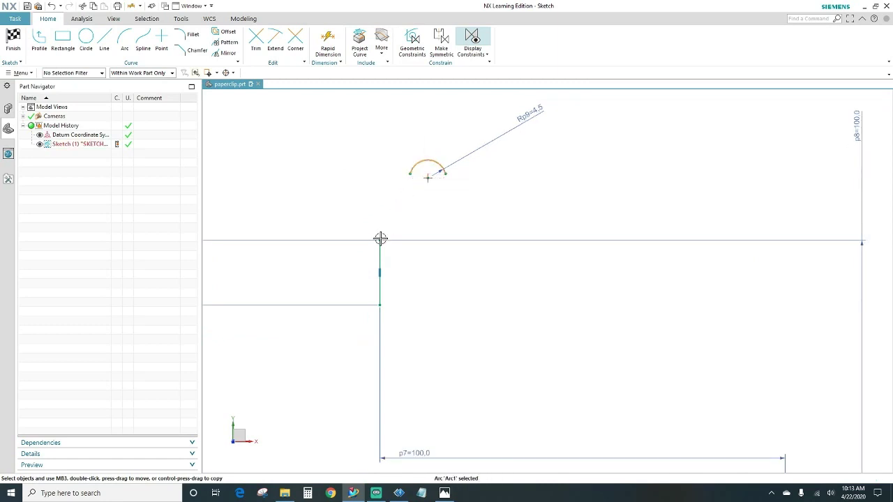
click(379, 253)
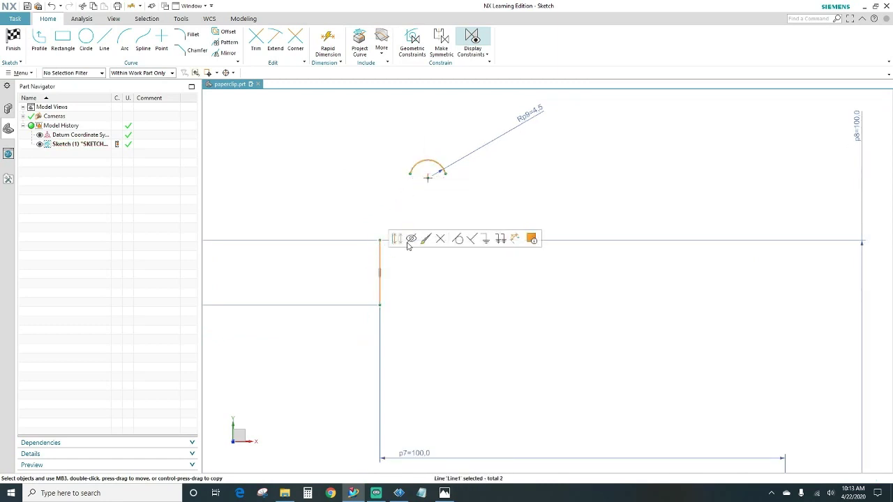
click(457, 239)
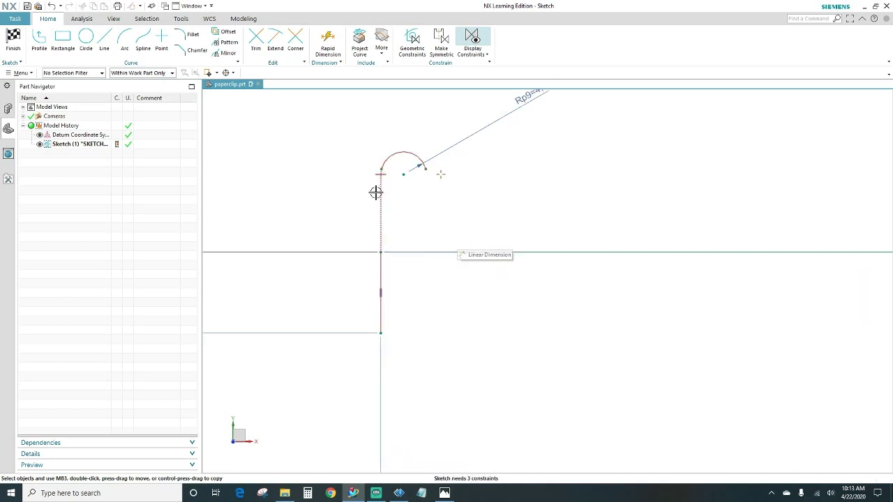
key(Escape)
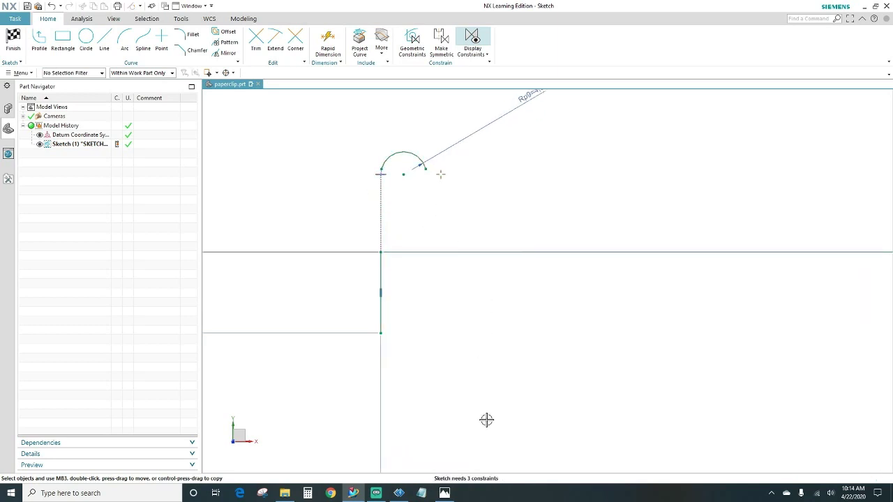
Make the arc's left endpoint coincident with the upper endpoint of the vertical line
click(380, 168)
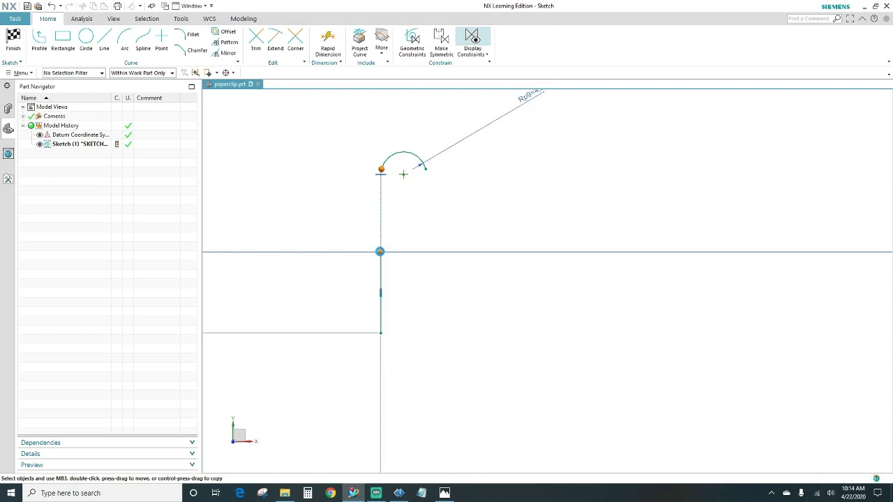
click(380, 252)
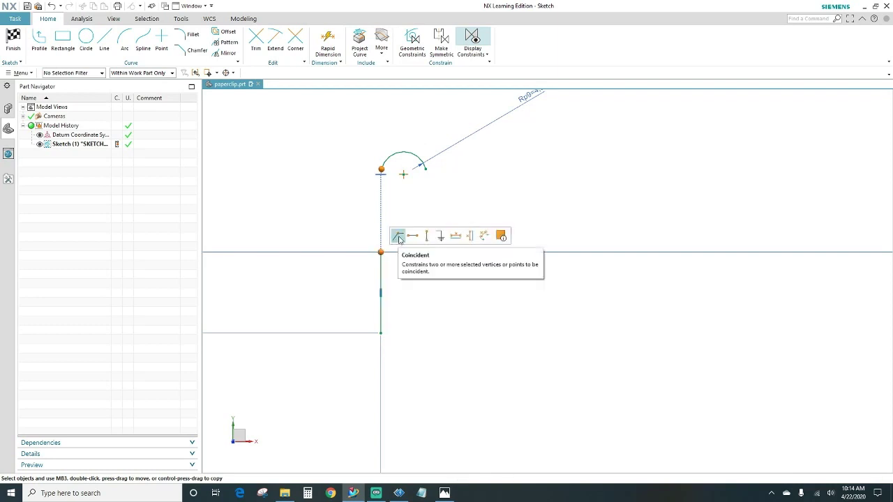
click(397, 237)
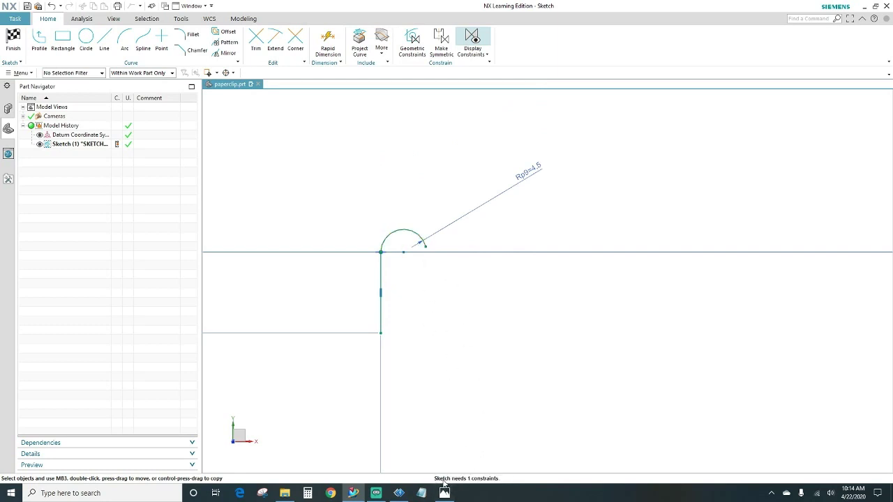
Align the arc's free right endpoint horizontally with its left endpoint to complete the semicircle
click(426, 246)
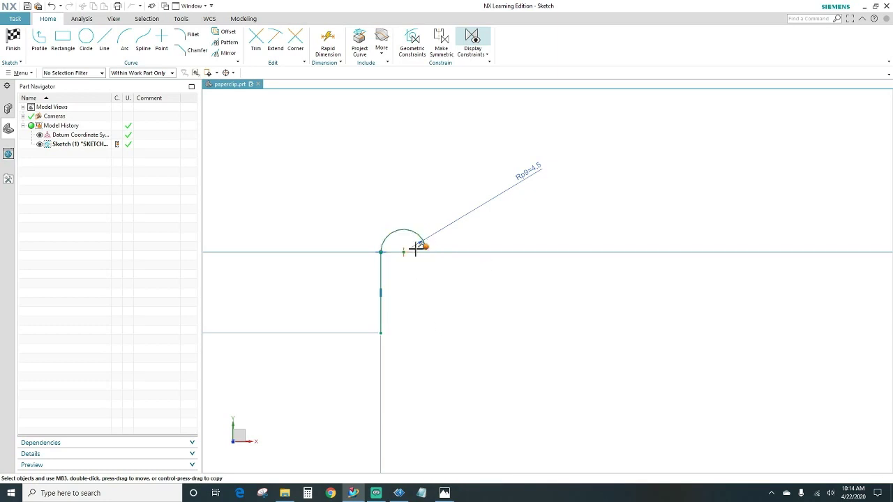
click(380, 252)
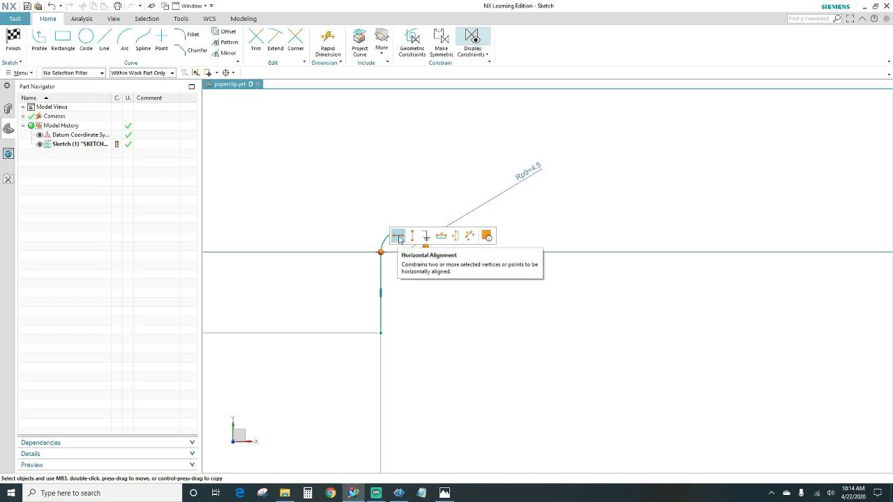
click(399, 237)
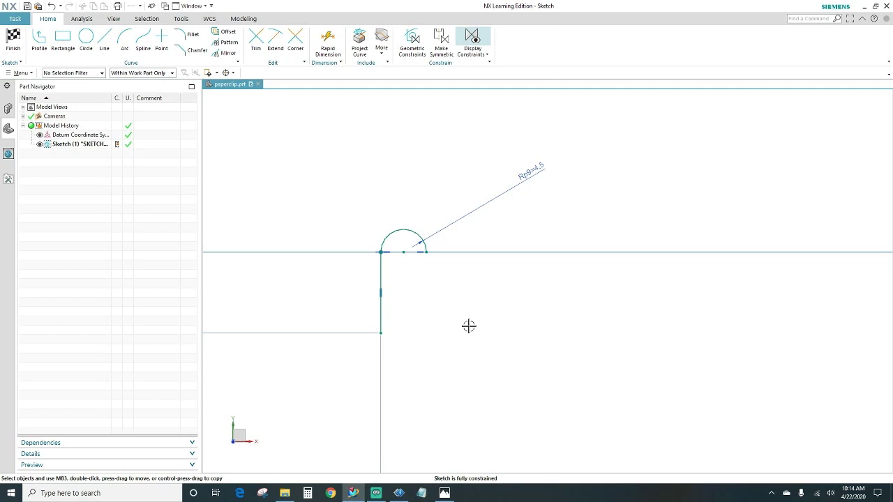
Sketch a second vertical line about 18 mm long, just right of the arc and starting slightly below its free end
click(104, 40)
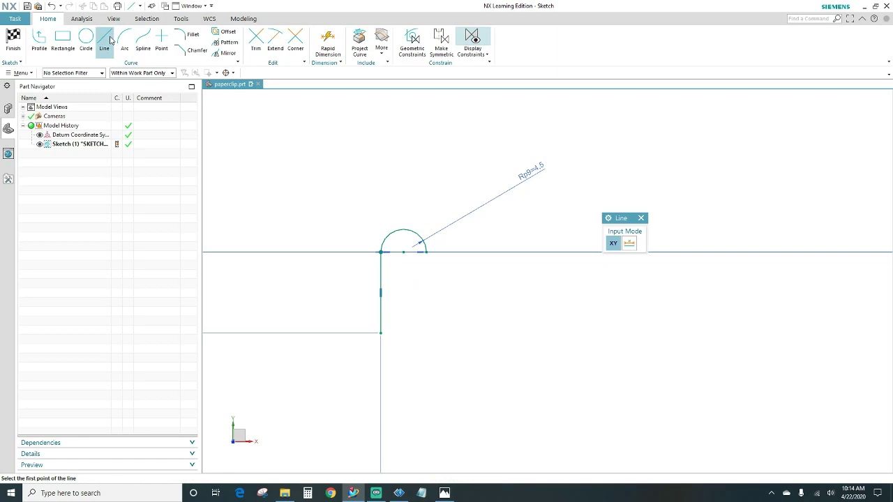
click(443, 265)
click(444, 356)
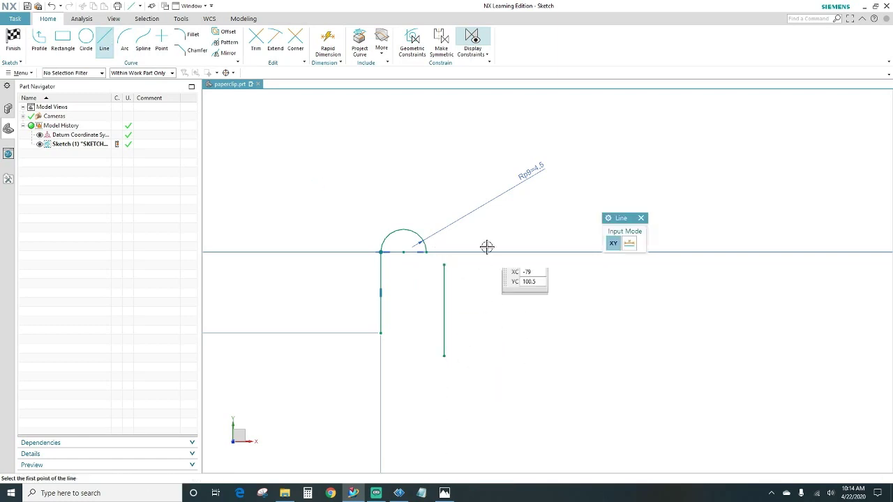
key(Escape)
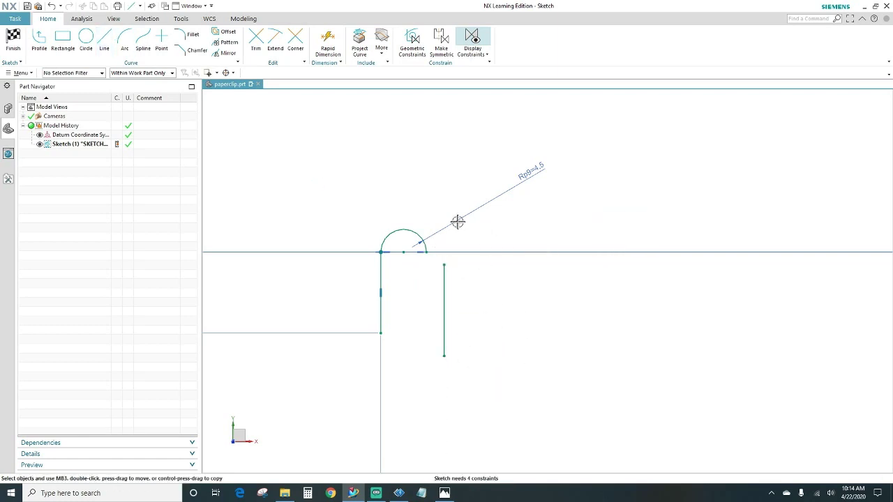
key(d)
click(444, 311)
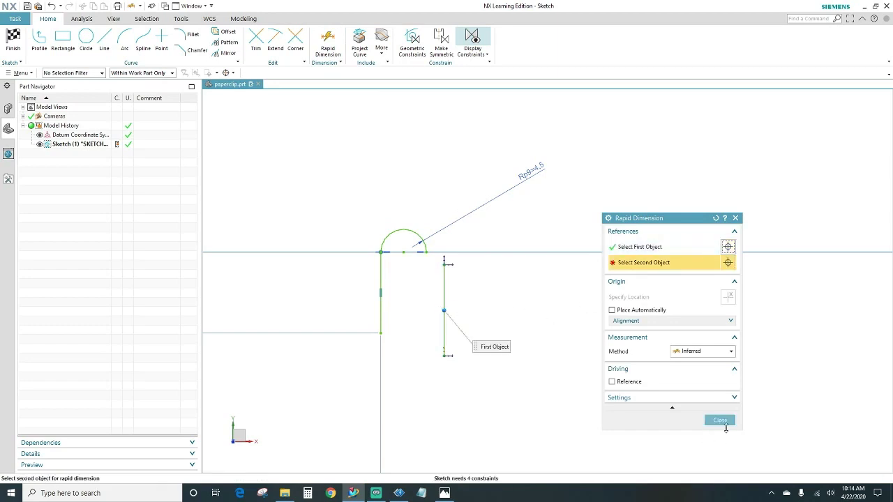
click(722, 421)
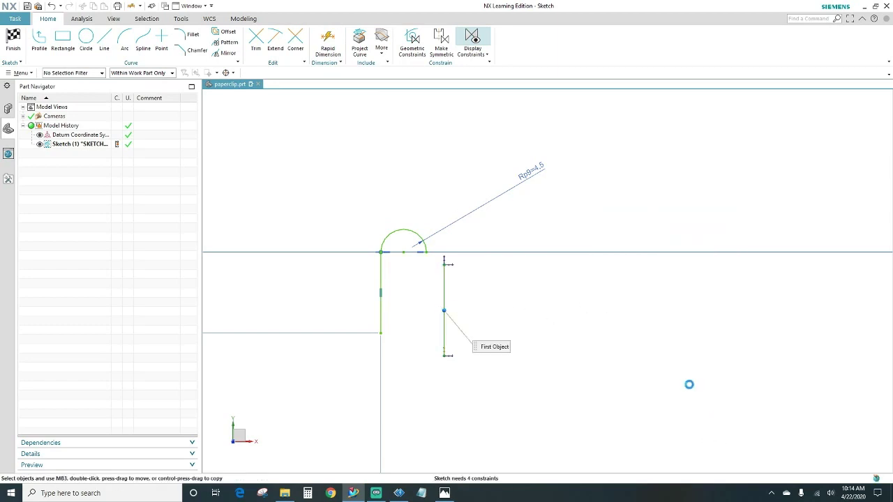
Dimension the second vertical line's length with Rapid Dimension and set it to 23 mm
key(d)
click(446, 285)
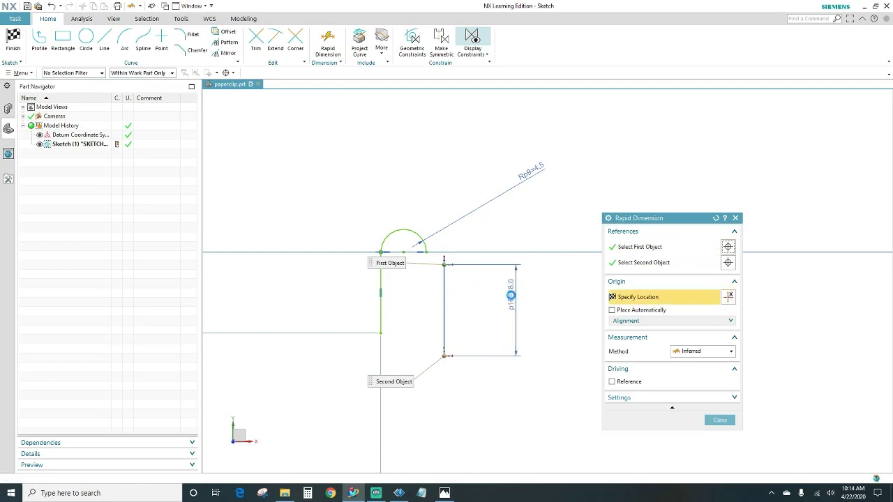
click(510, 296)
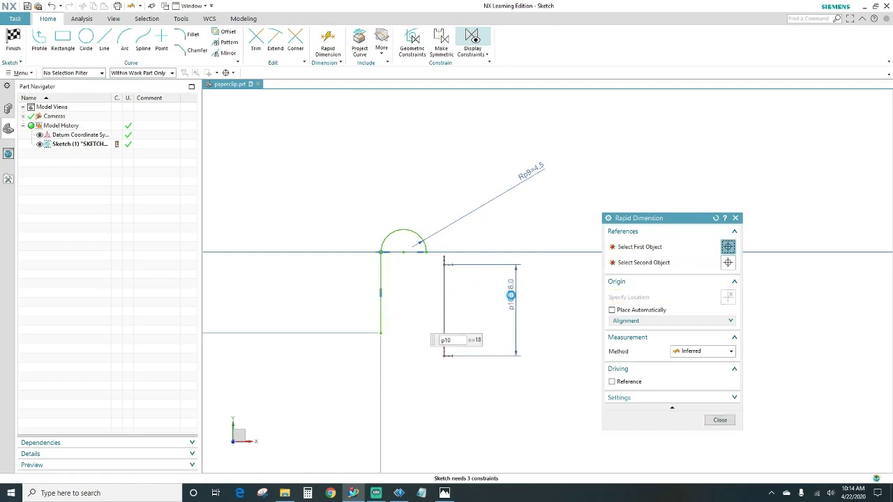
text(23)
key(Return)
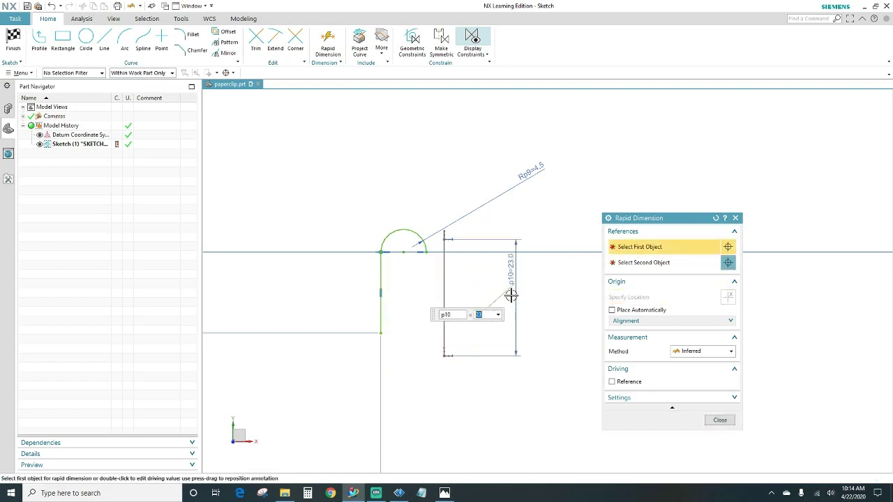
click(736, 218)
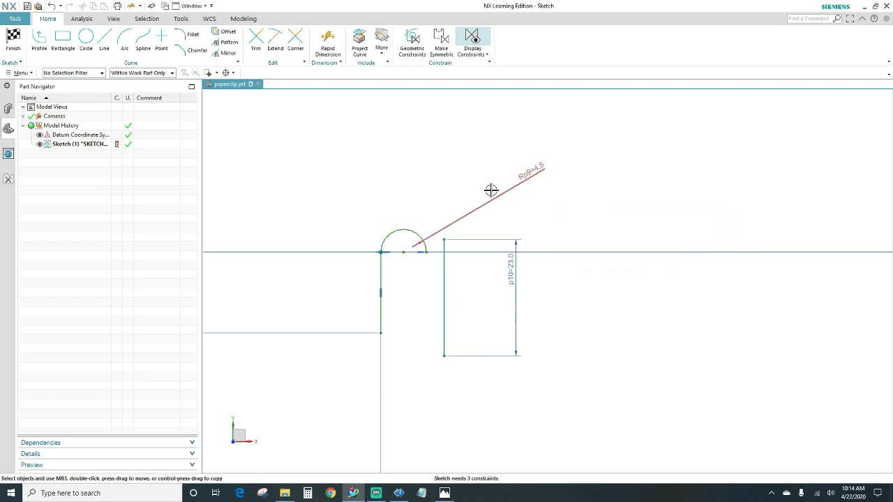
Apply a Tangent constraint between the arc and the 23 mm vertical line
click(417, 234)
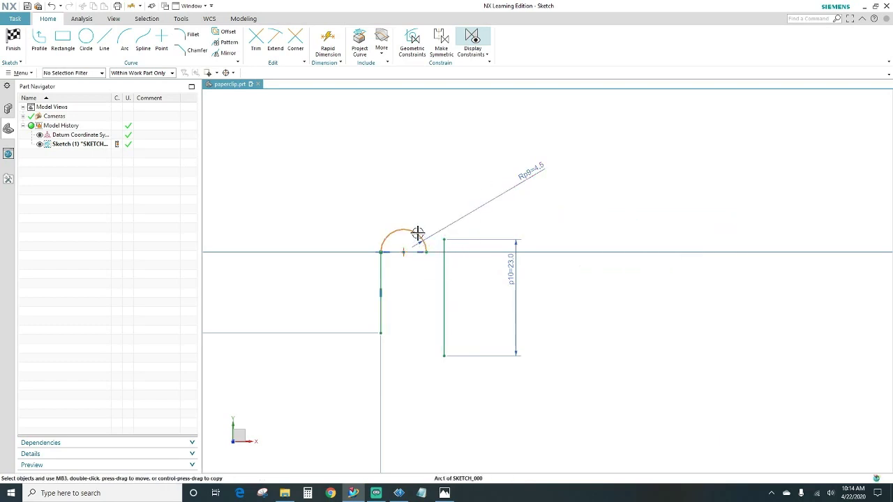
click(444, 259)
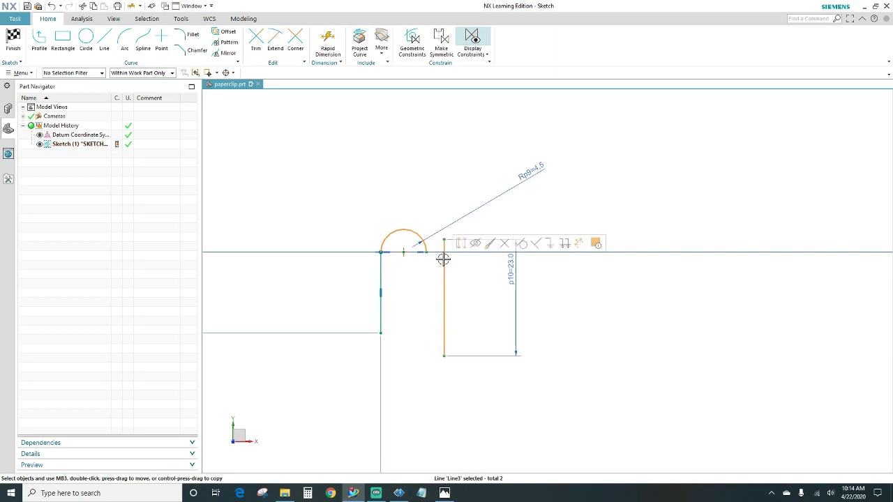
click(521, 244)
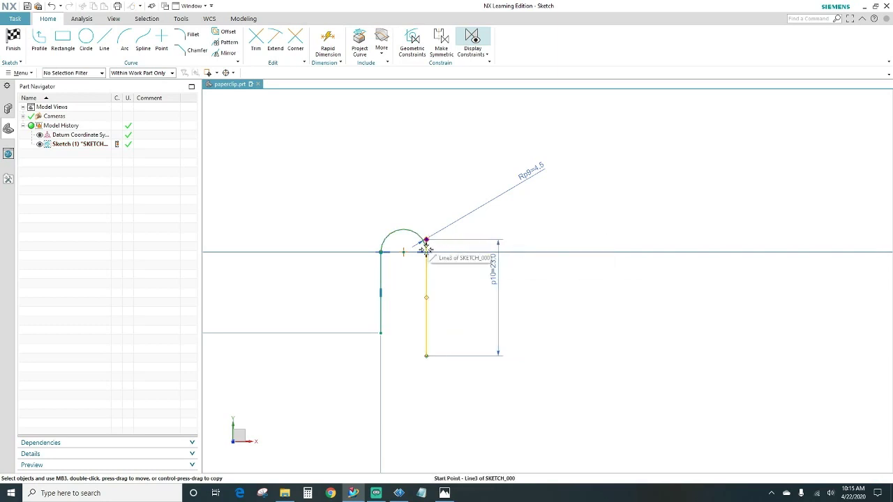
scroll(425, 249, up, 8)
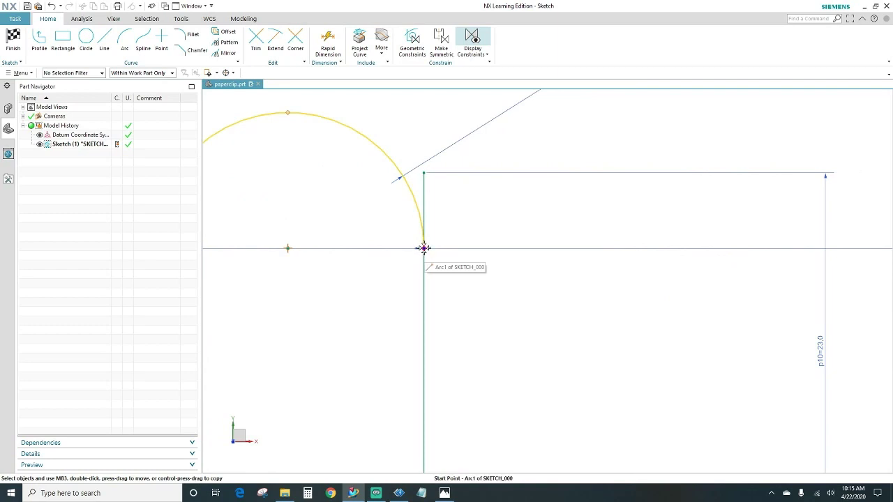
Make the 23 mm vertical line's upper endpoint coincident with the upper arc's free right endpoint
click(424, 248)
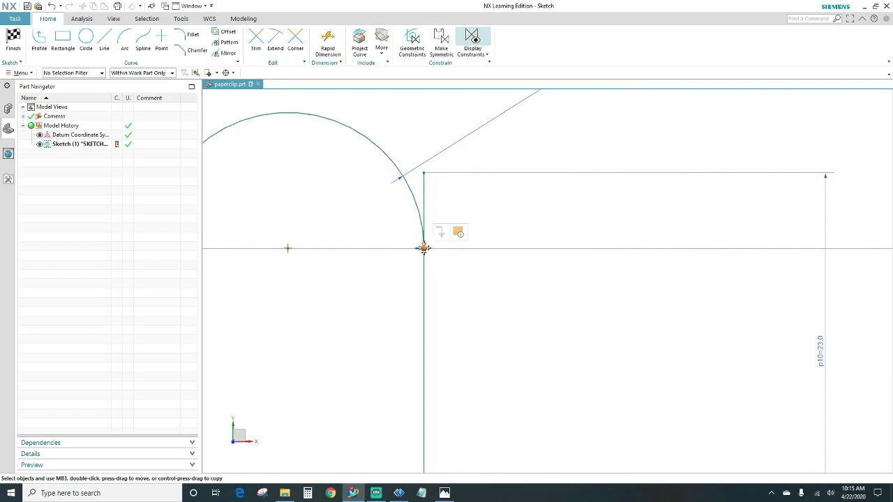
click(424, 172)
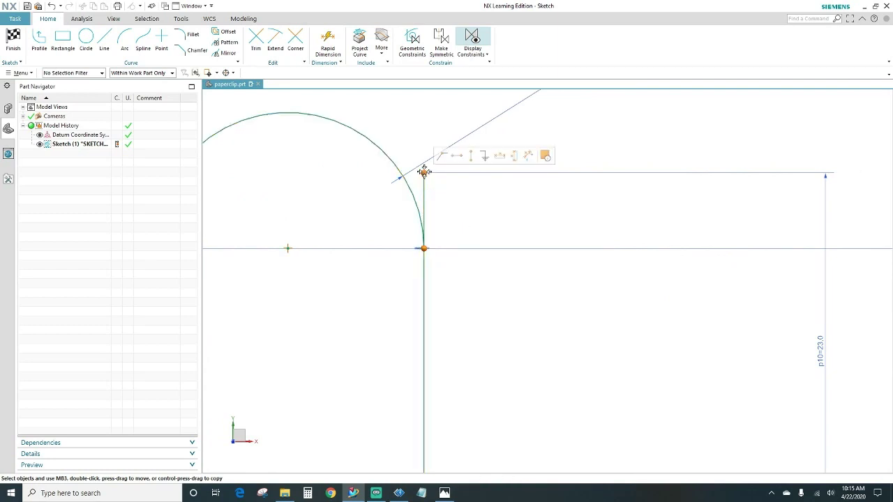
click(442, 154)
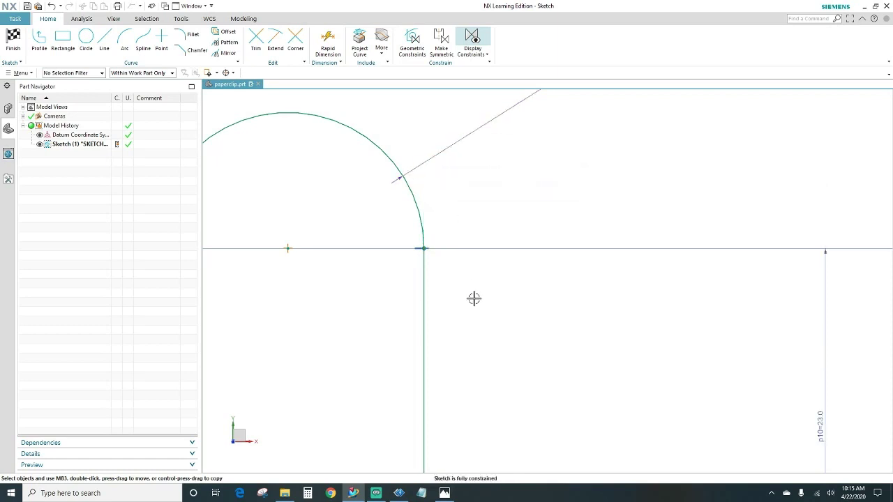
Sketch a downward-bulging three-point arc of about 7.9 mm radius below the two vertical lines, with its endpoints level
scroll(476, 315, down, 5)
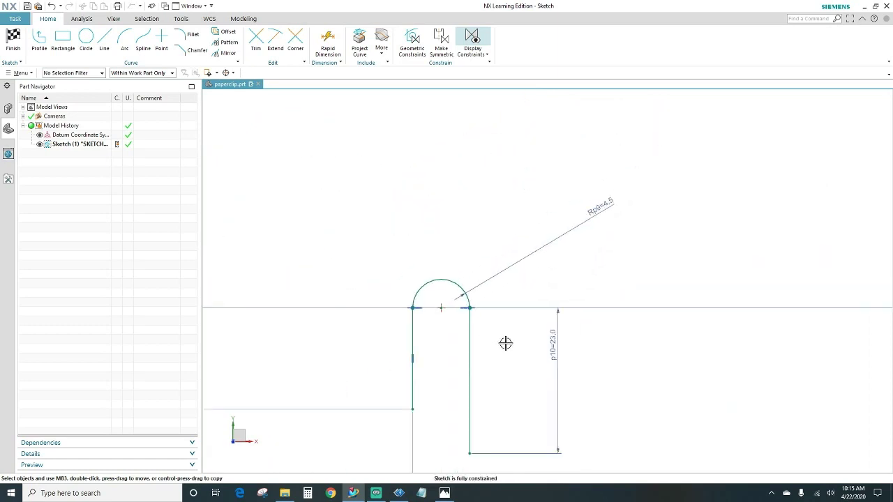
mouse_move(505, 342)
shift+middle_down()
mouse_move(511, 318)
mouse_move(502, 265)
shift+middle_up()
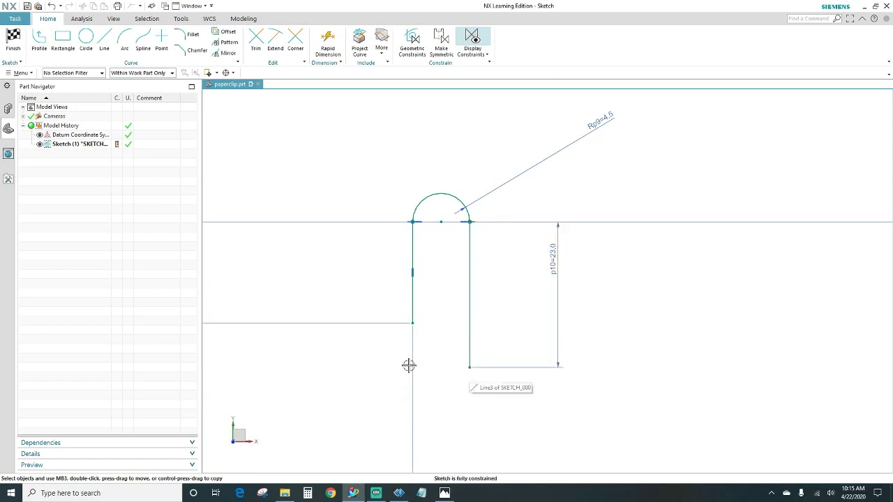
click(124, 41)
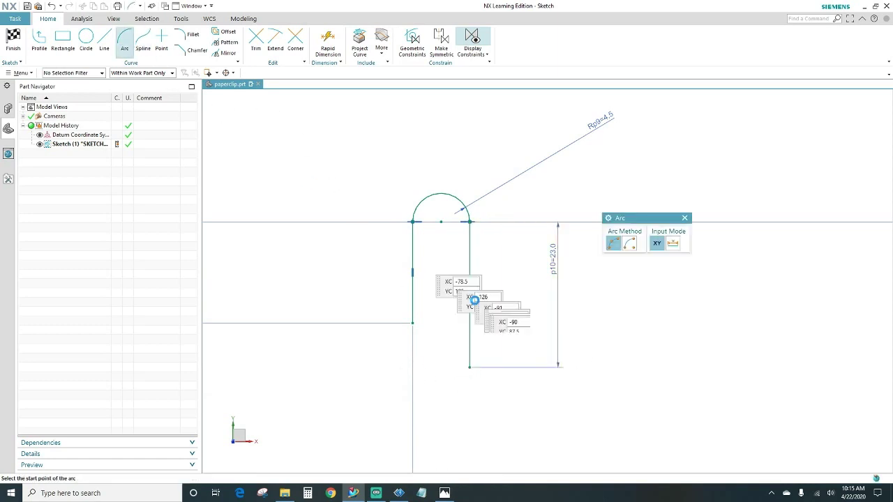
click(345, 398)
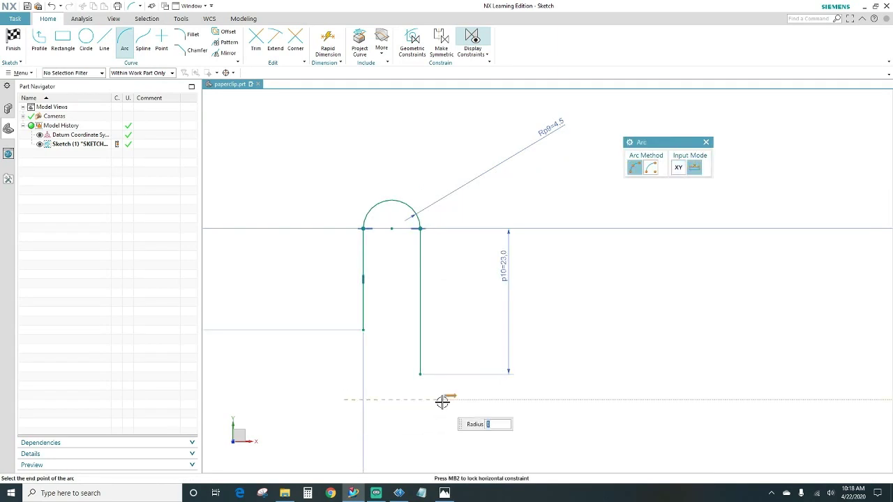
click(442, 399)
click(426, 426)
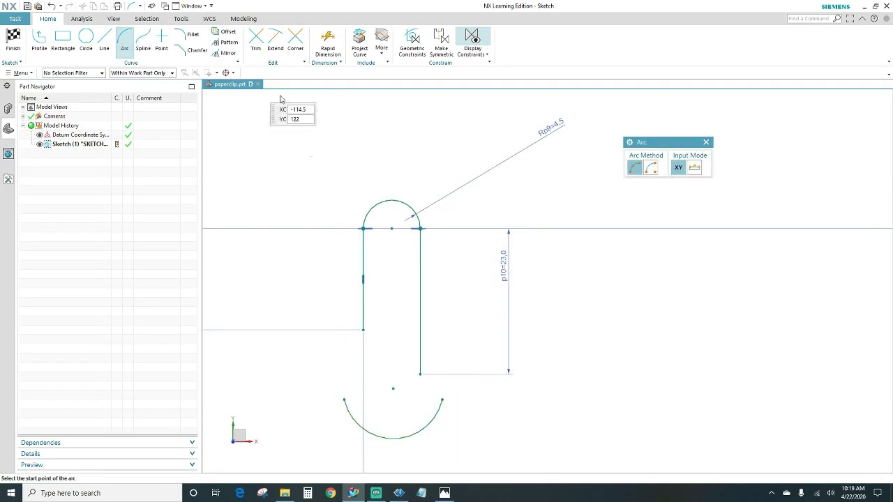
key(Escape)
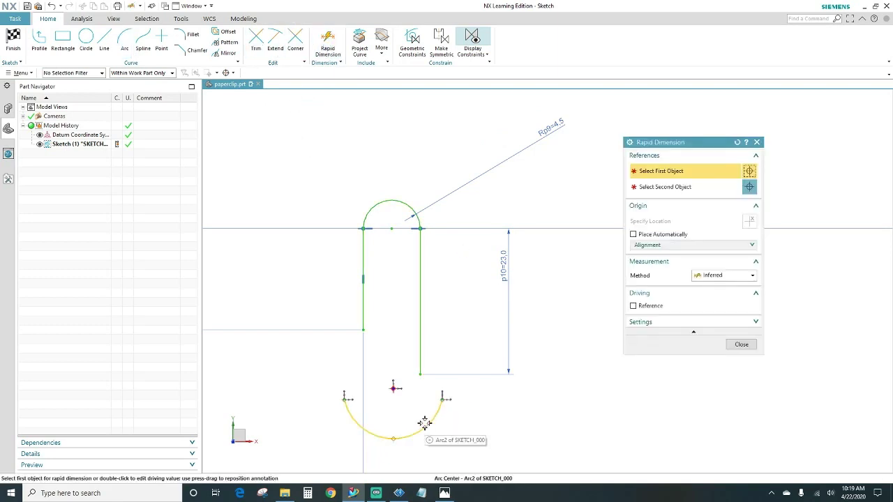
Dimension the lower arc's radius with Rapid Dimension and set it to 5.5 mm
click(472, 440)
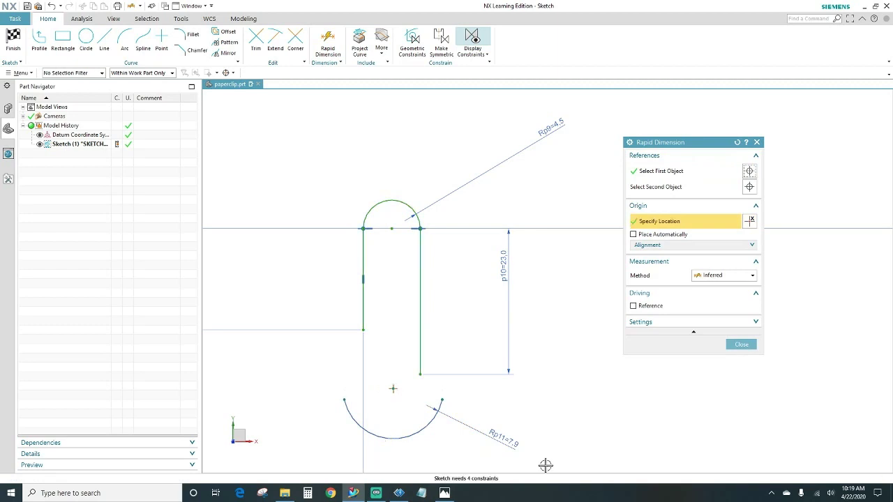
click(537, 460)
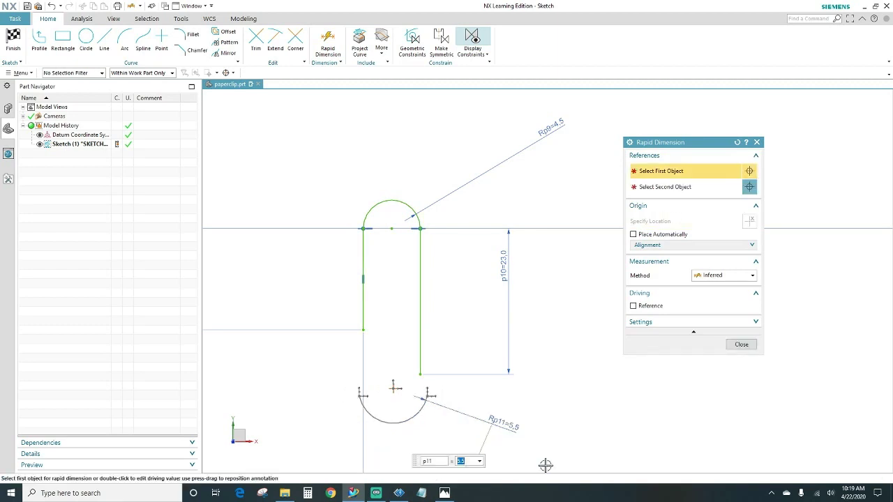
click(741, 344)
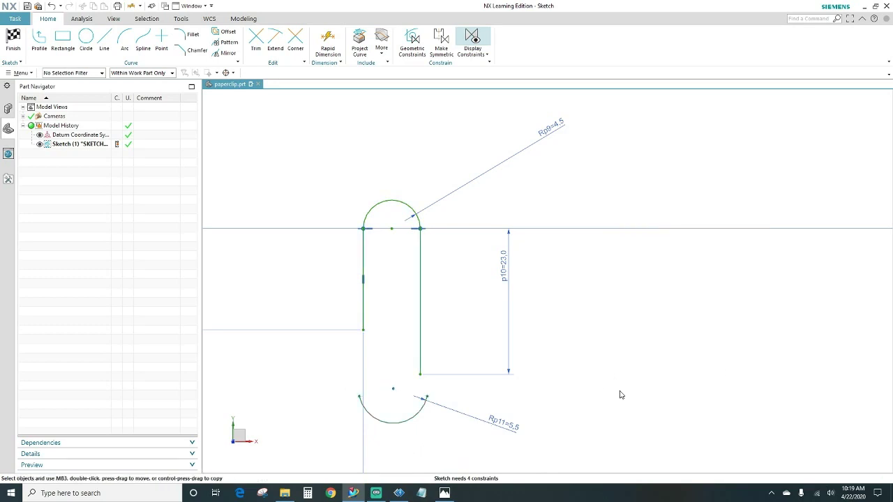
Apply a Tangent constraint between the lower arc and the 23 mm vertical line
double_click(419, 415)
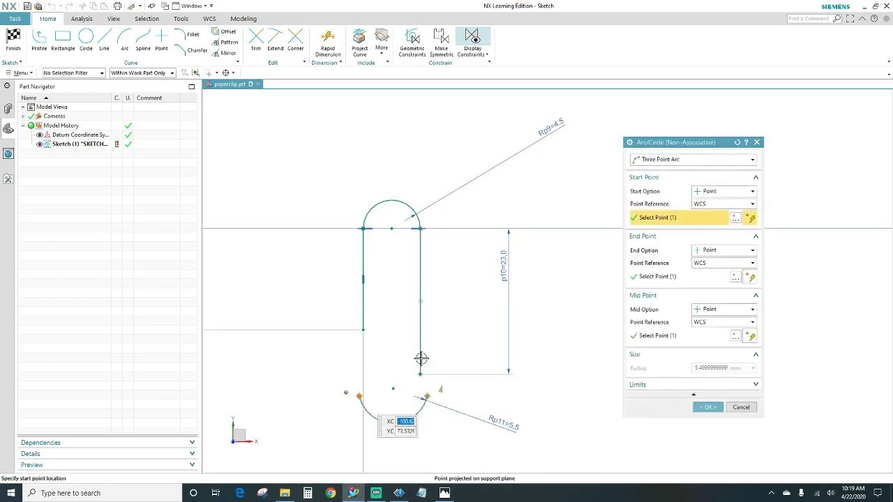
click(741, 407)
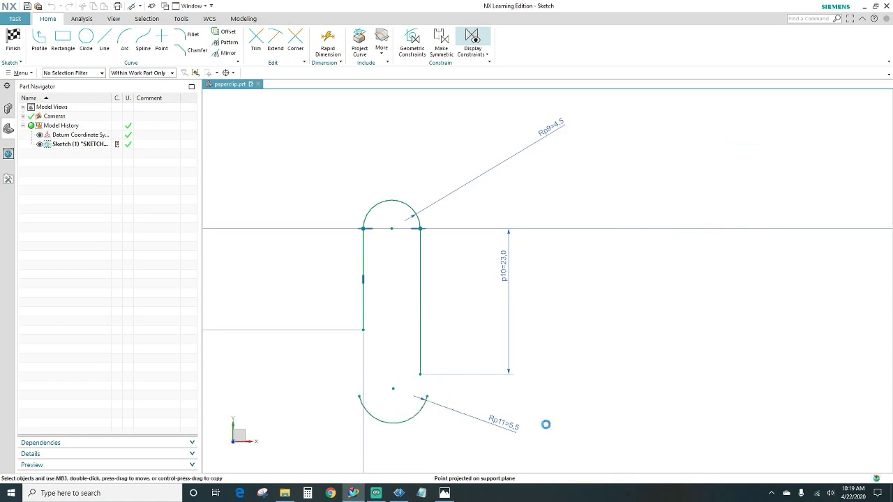
click(417, 419)
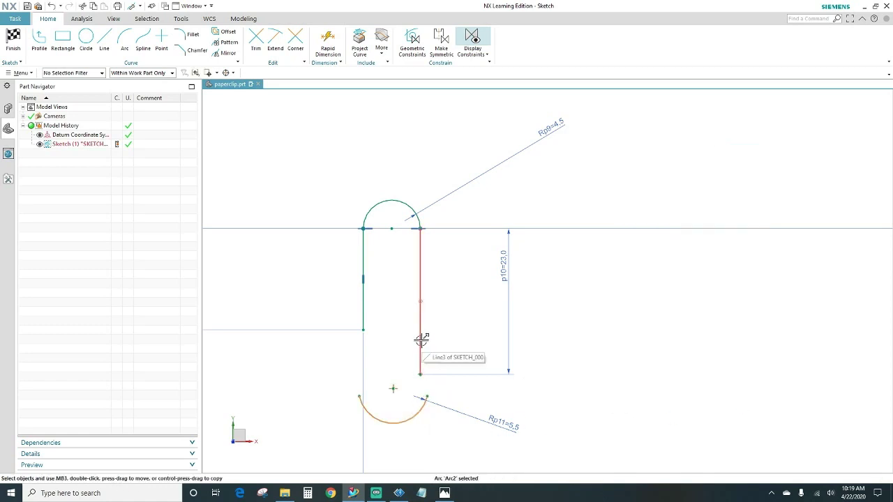
click(420, 341)
click(499, 324)
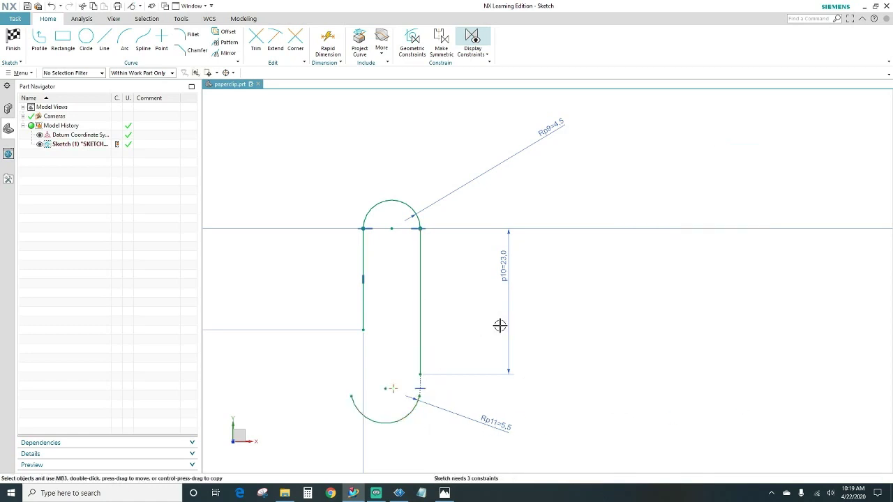
Make the lower arc's right endpoint coincident with the lower endpoint of the 23 mm line
click(419, 396)
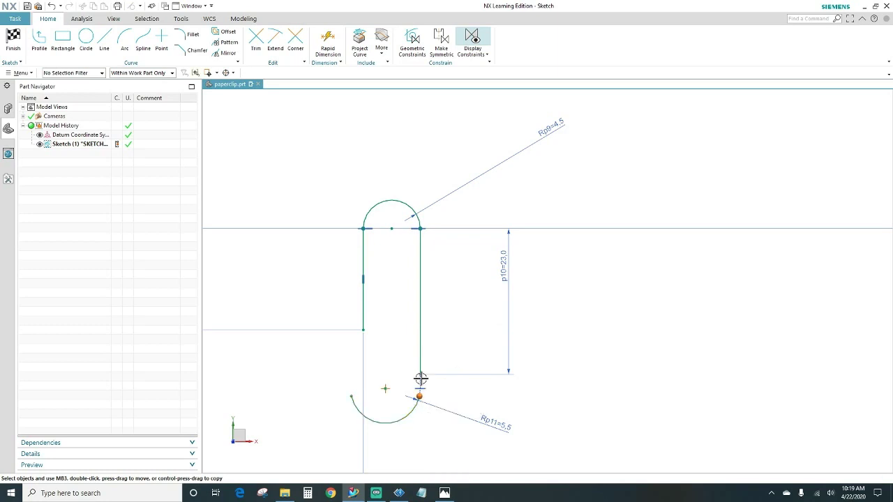
click(419, 375)
click(438, 360)
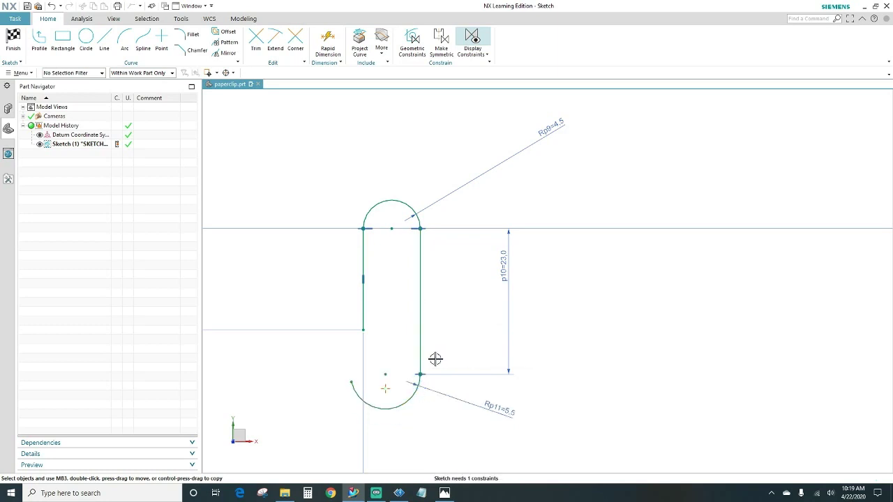
Align the lower arc's free left endpoint horizontally with its right endpoint to complete the semicircle
click(352, 380)
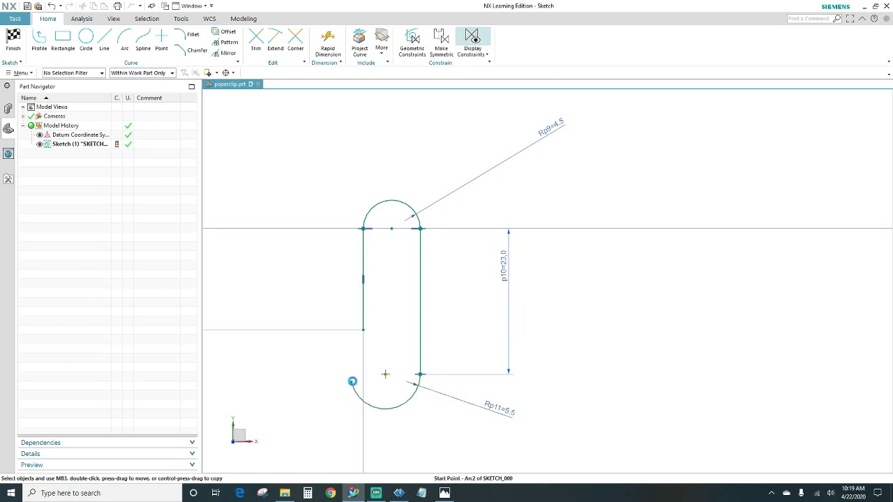
click(421, 375)
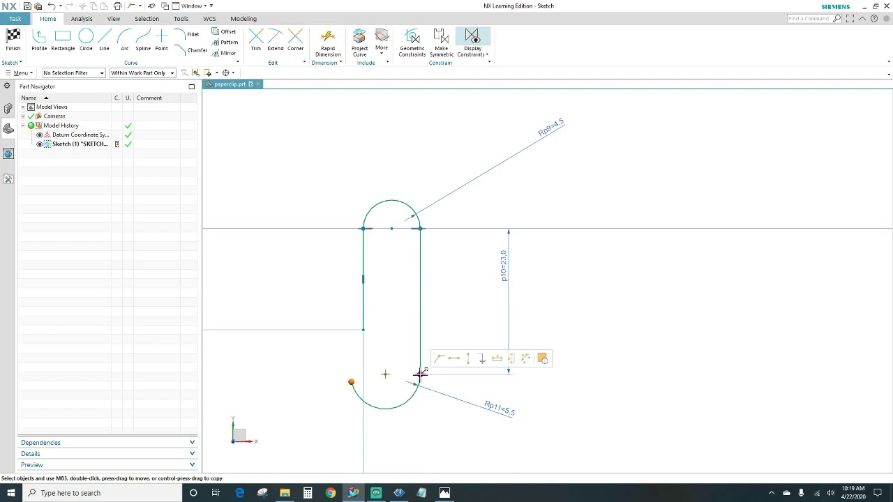
click(454, 358)
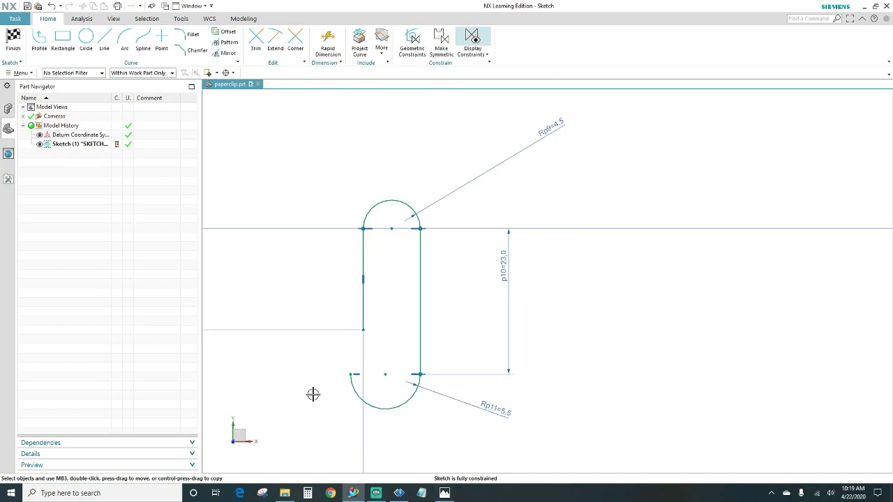
Sketch a third vertical line about 20 mm long, left of the existing wire path
click(104, 40)
click(316, 235)
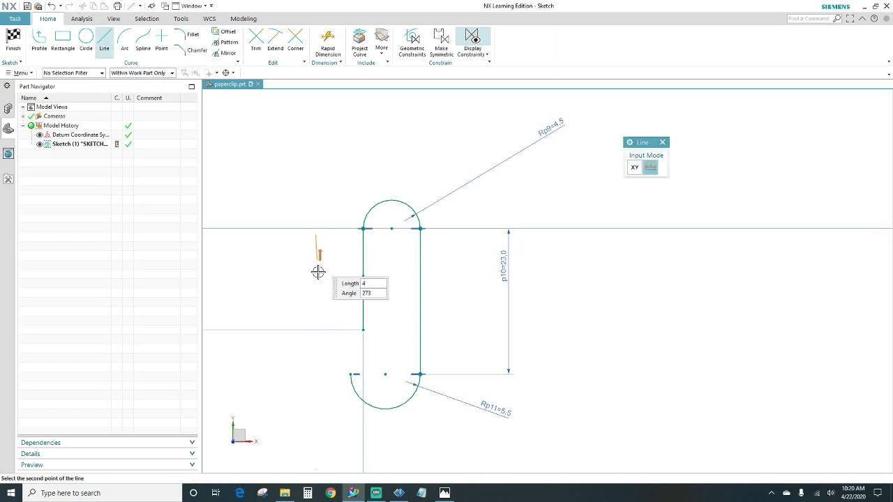
click(314, 360)
key(Escape)
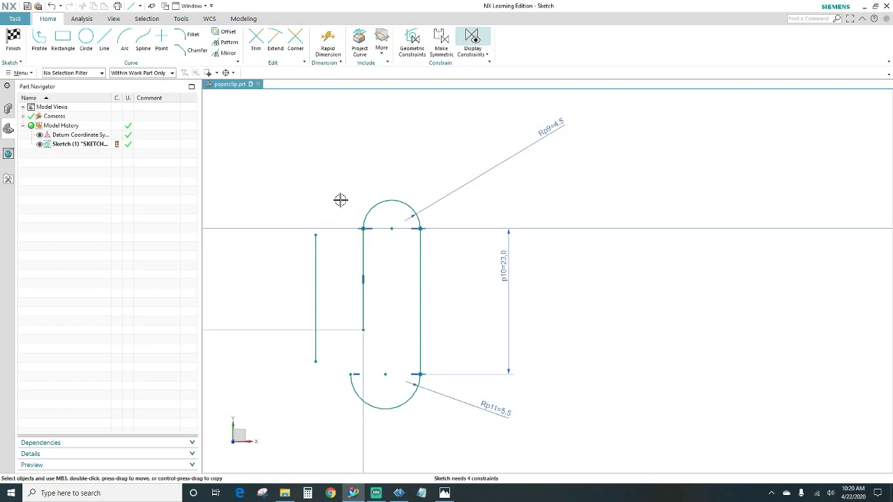
Dimension the third vertical line's length with Rapid Dimension and set it to 32 mm
click(328, 43)
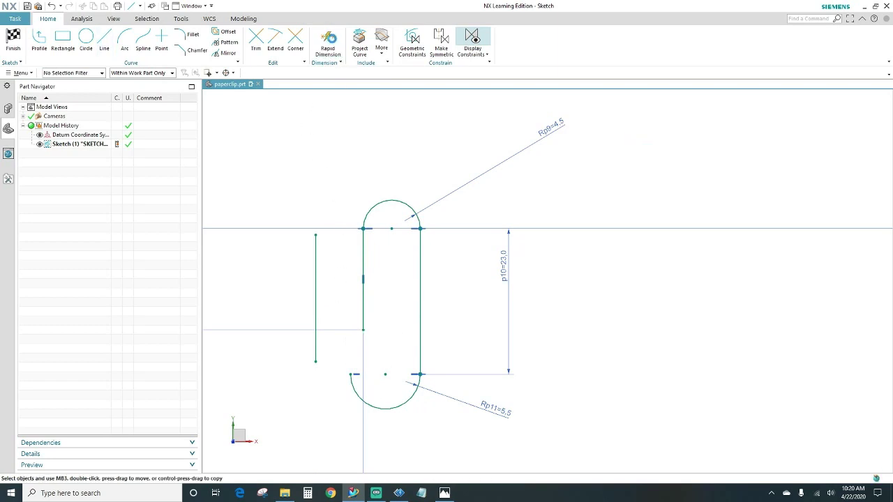
click(308, 274)
click(258, 273)
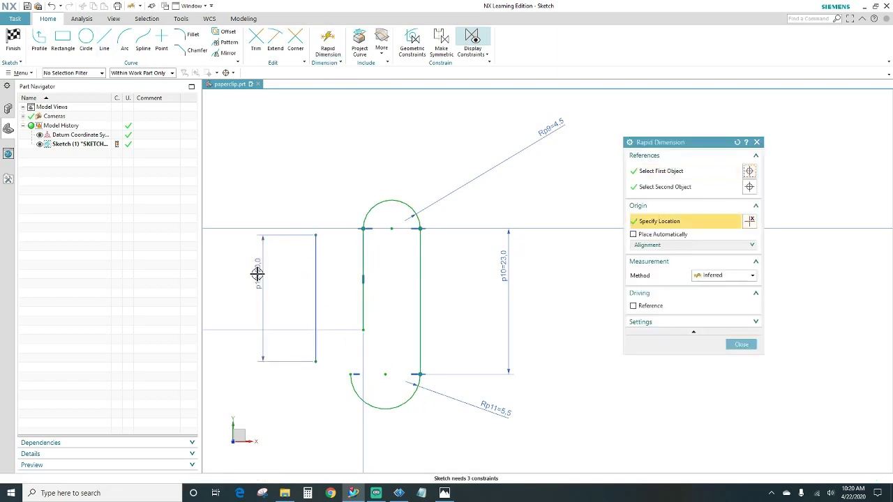
text(32)
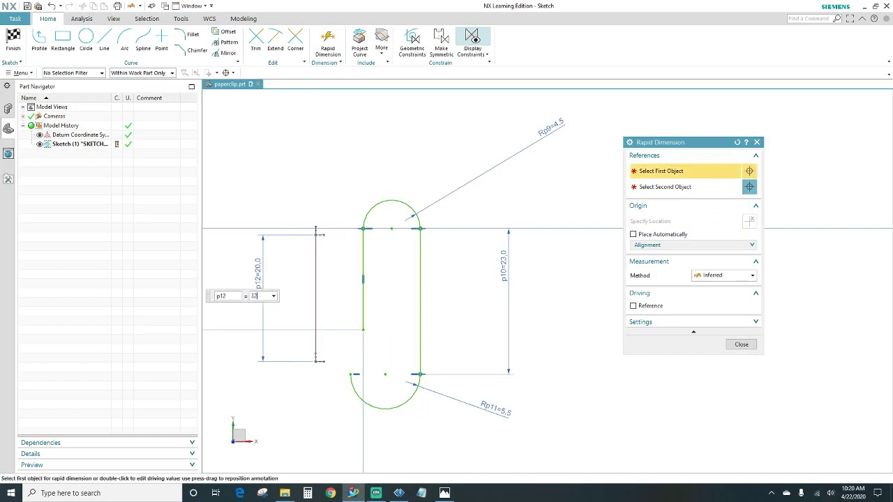
key(Return)
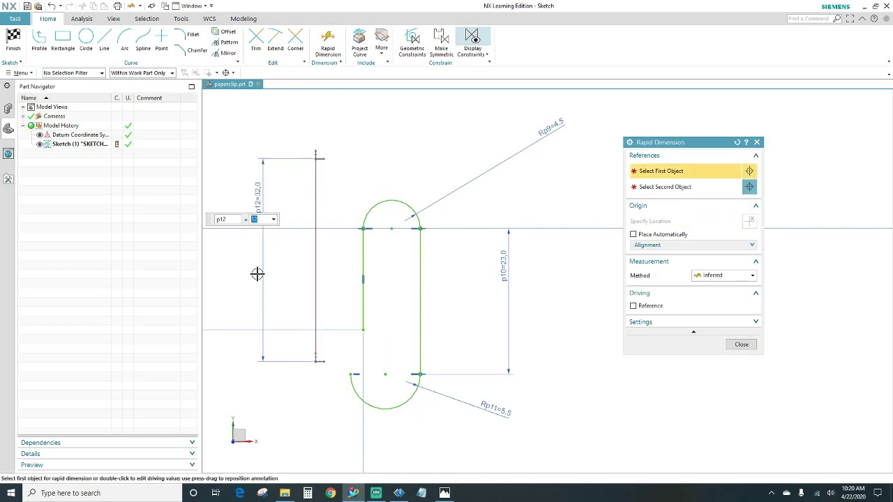
click(257, 274)
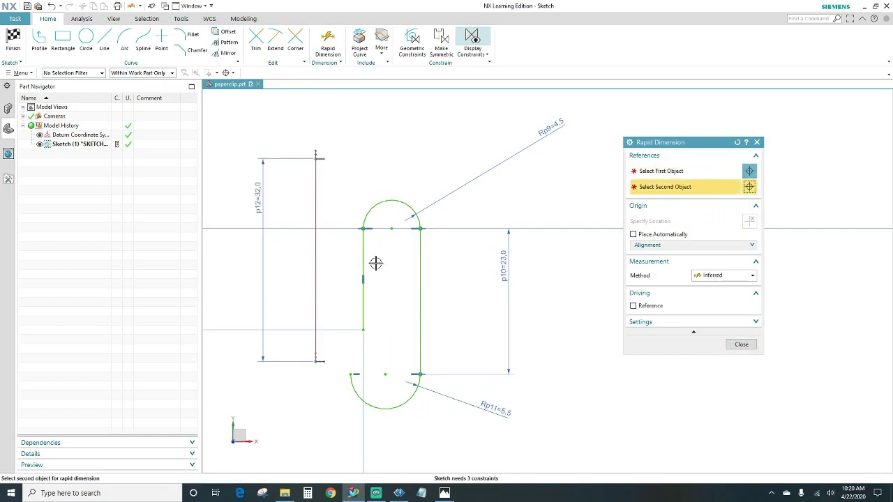
click(670, 171)
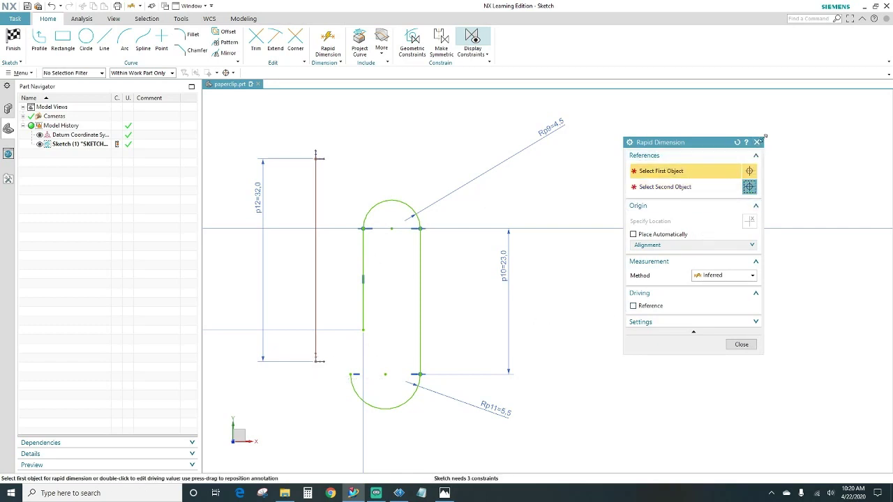
click(758, 143)
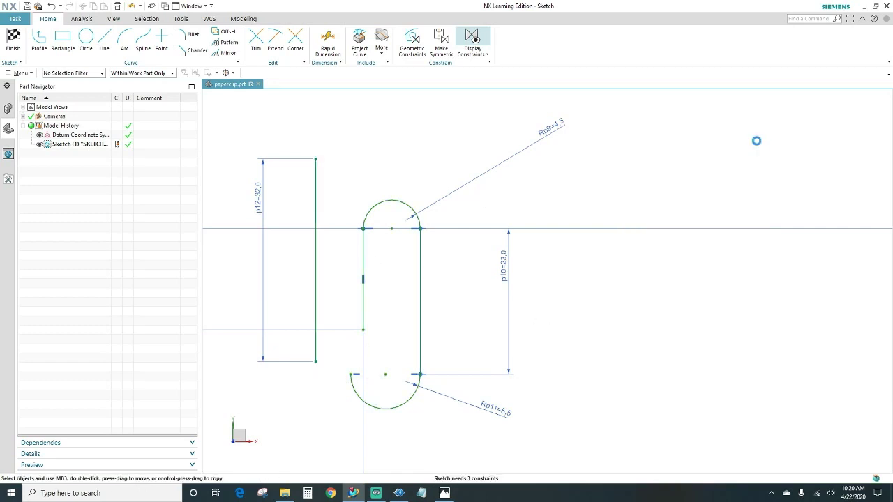
Apply a Tangent constraint between the 32 mm vertical line and the lower arc
click(315, 361)
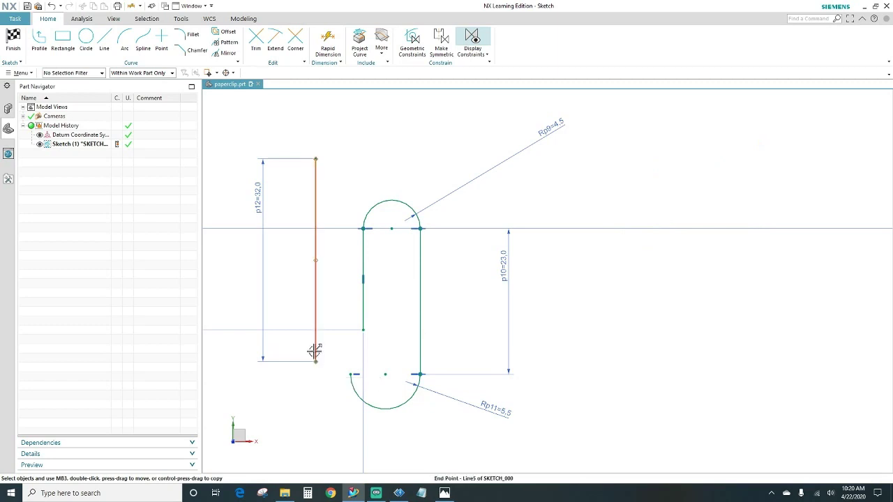
click(357, 394)
click(437, 382)
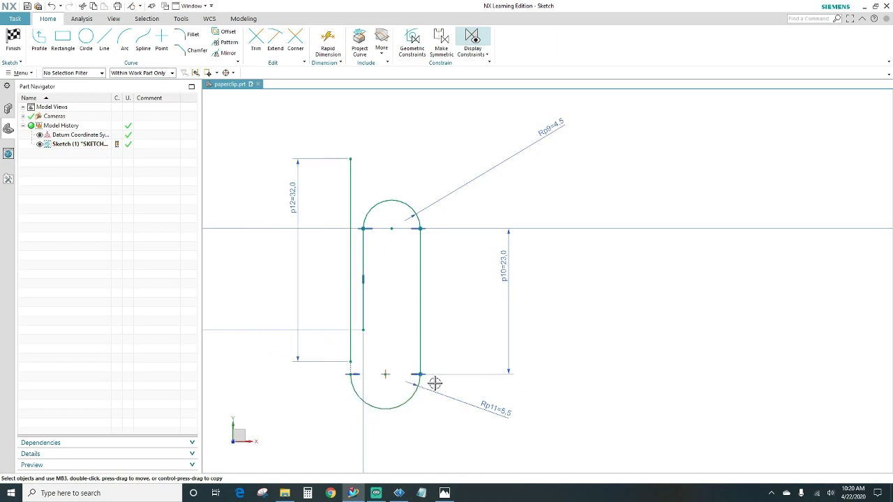
Make the 32 mm line's lower endpoint coincident with the lower arc's left endpoint
click(351, 362)
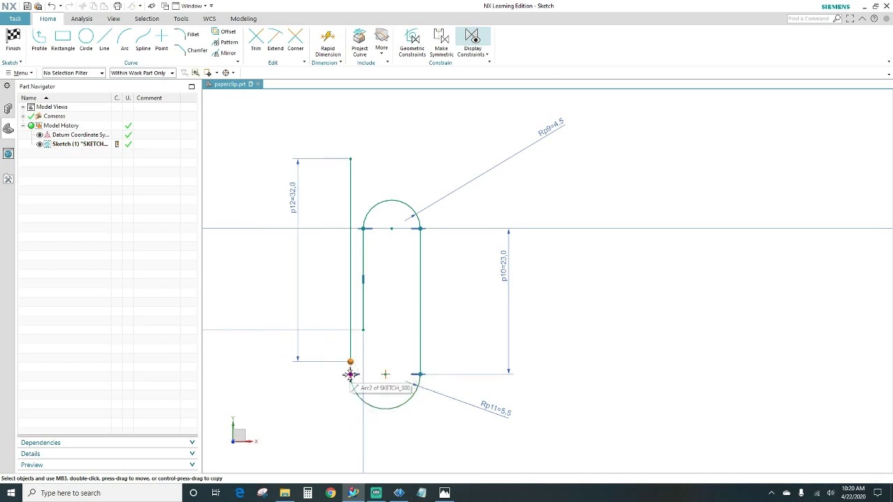
click(350, 374)
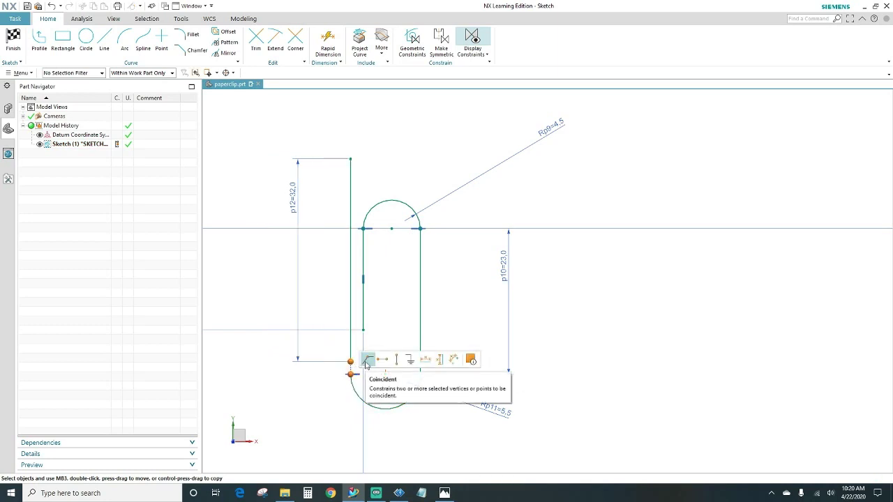
click(366, 360)
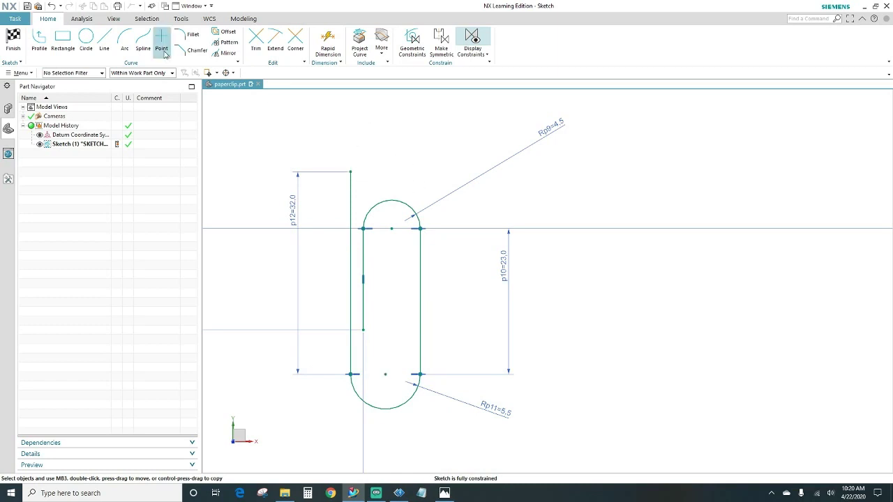
Sketch an arc with a radius of about 7.2 mm above the 32 mm vertical line and the inner arc
click(125, 42)
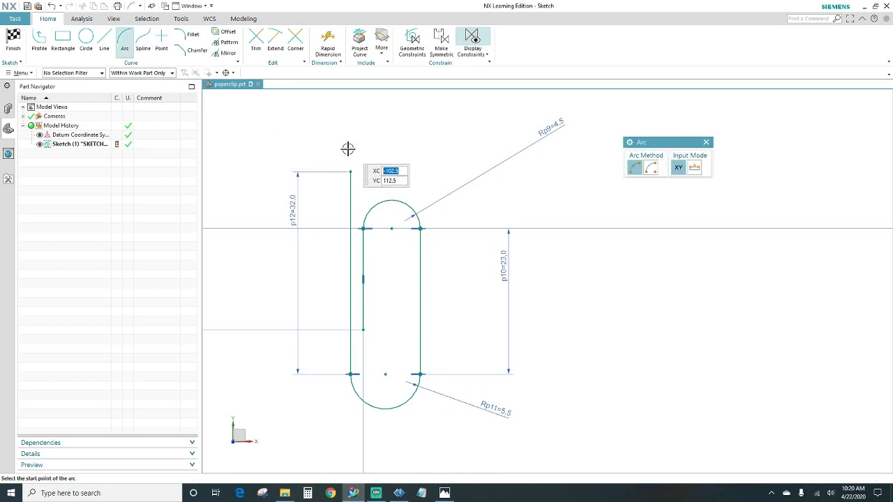
click(344, 148)
click(430, 148)
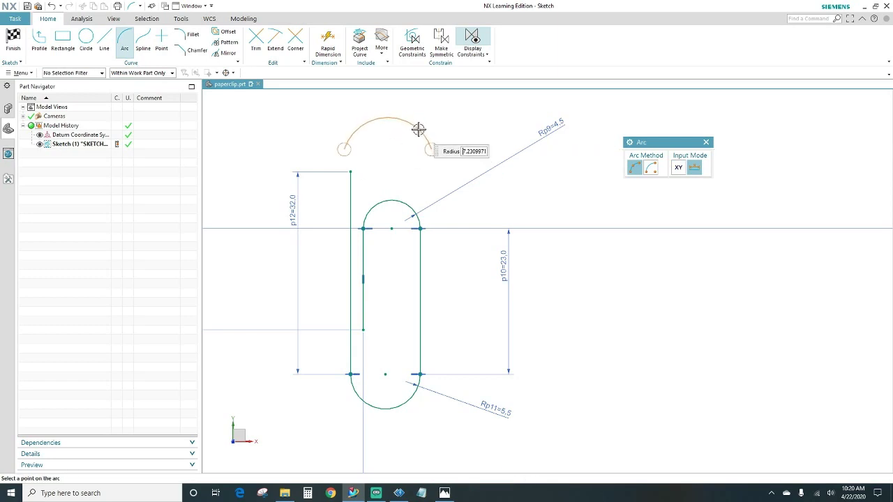
click(419, 130)
key(Escape)
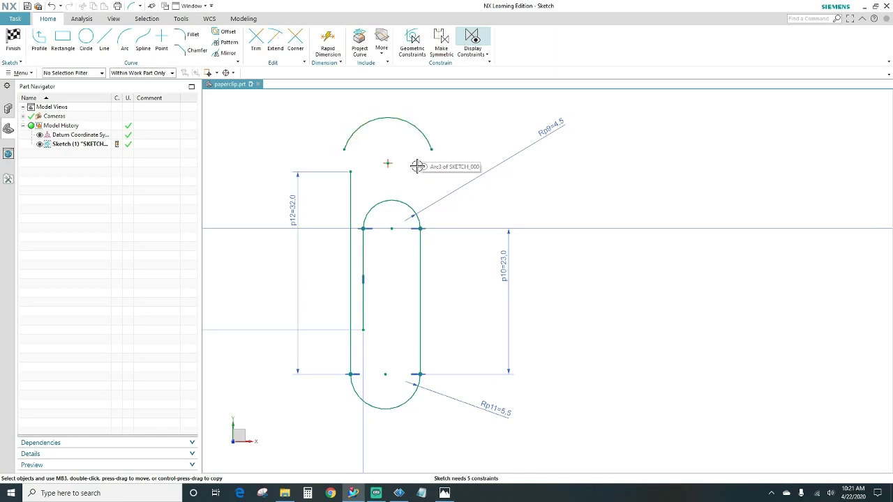
Dimension the new uppermost arc's radius with Rapid Dimension and set it to 6.5 mm
click(328, 44)
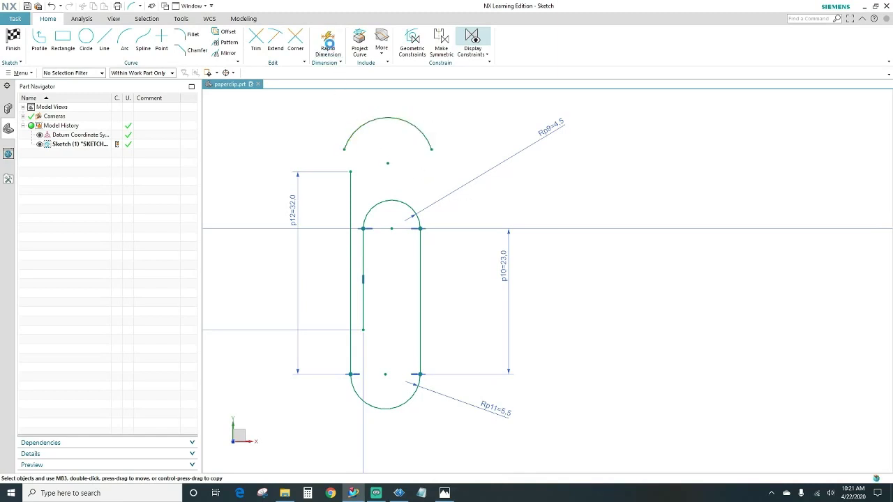
click(418, 132)
click(472, 123)
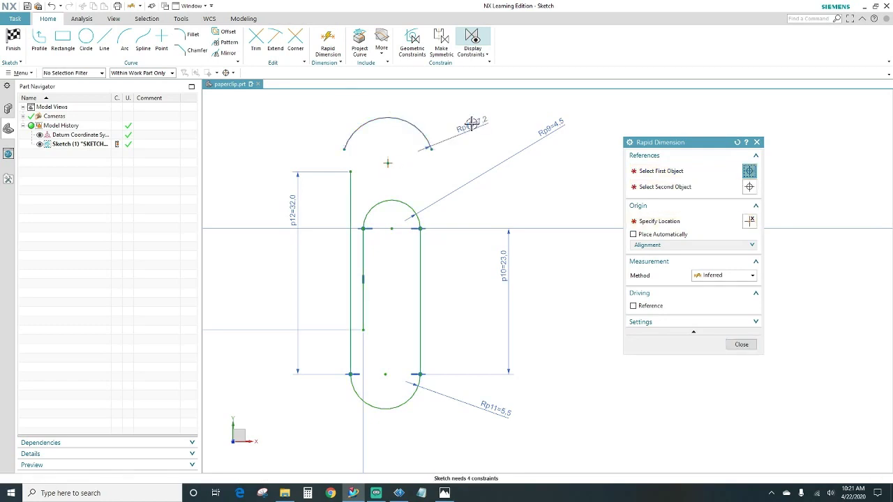
text(6.2)
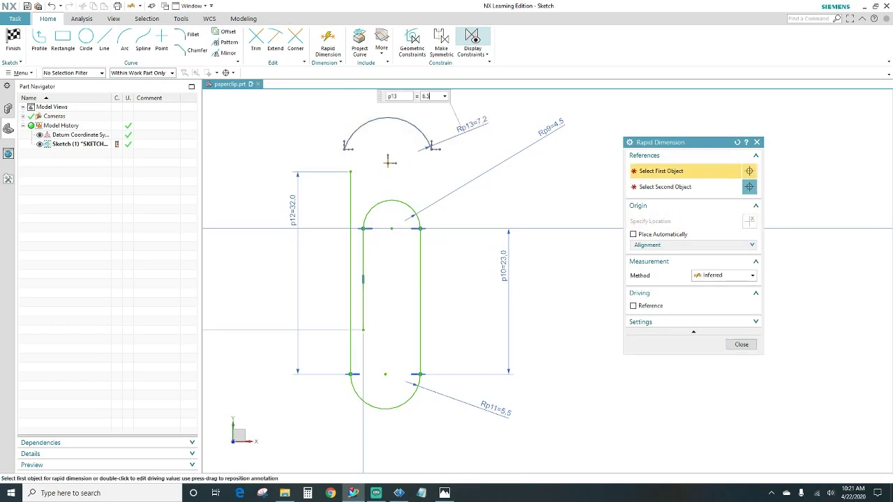
key(BackSpace)
text(5)
key(Return)
click(756, 142)
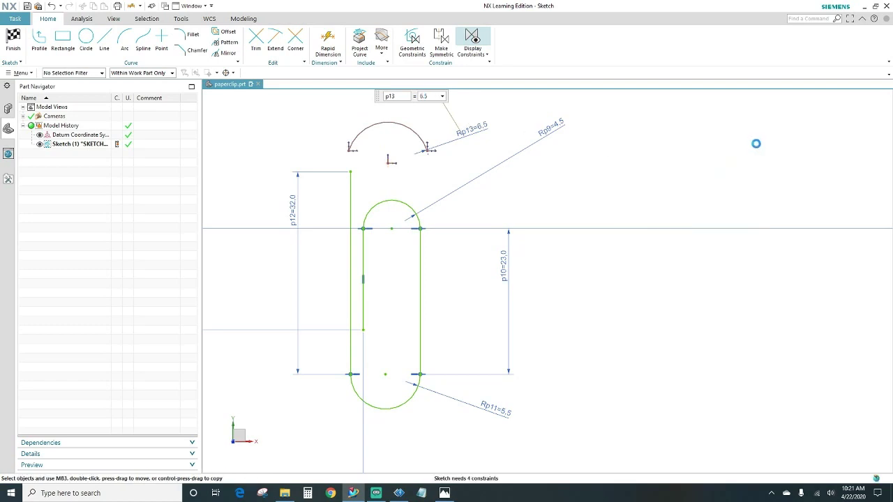
Make the 6.5 mm arc tangent to the 32 mm vertical line and its left endpoint coincident with the line's upper endpoint
click(362, 130)
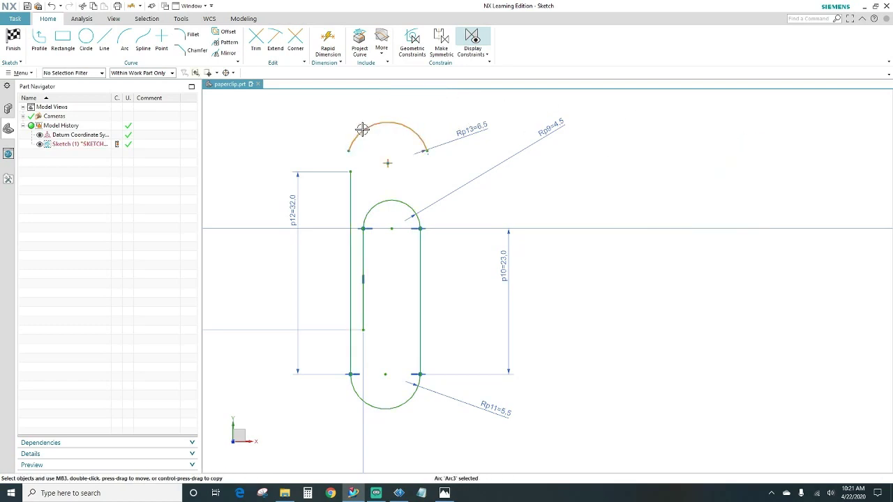
click(350, 195)
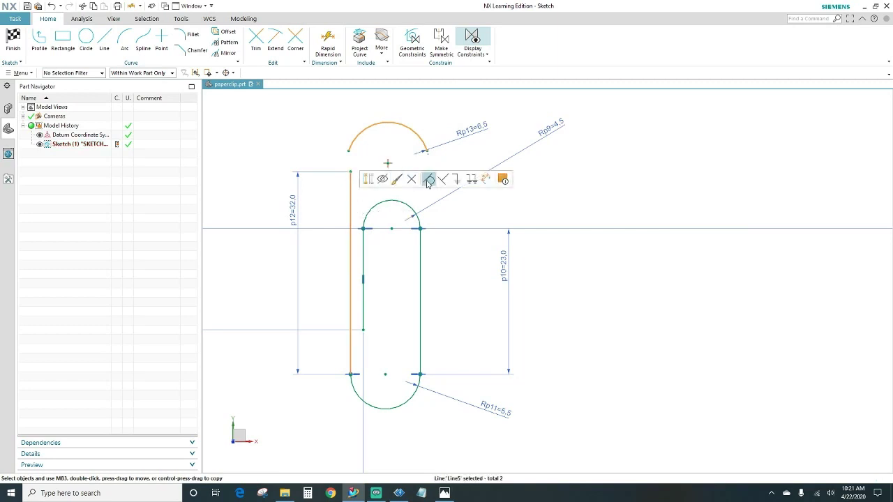
click(428, 180)
click(352, 151)
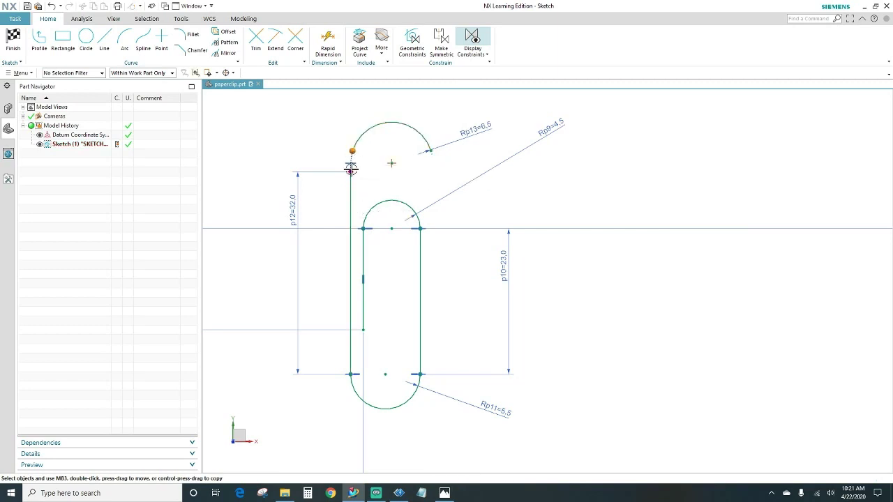
click(350, 172)
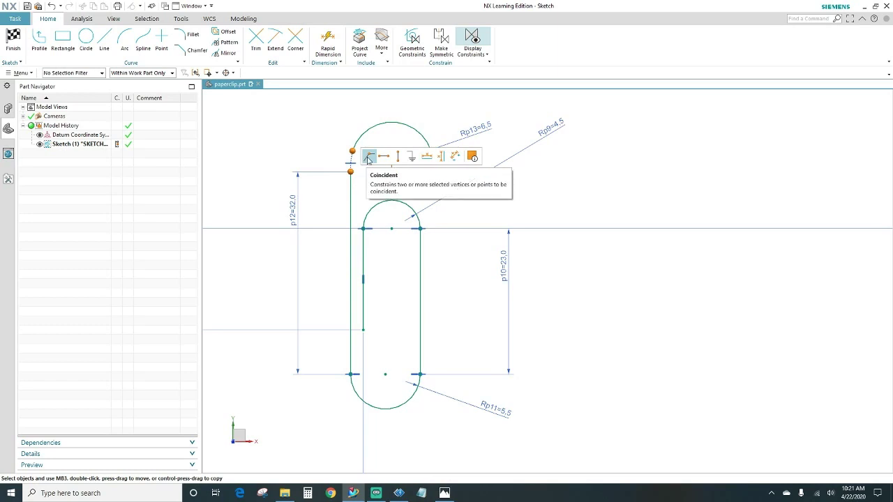
click(367, 157)
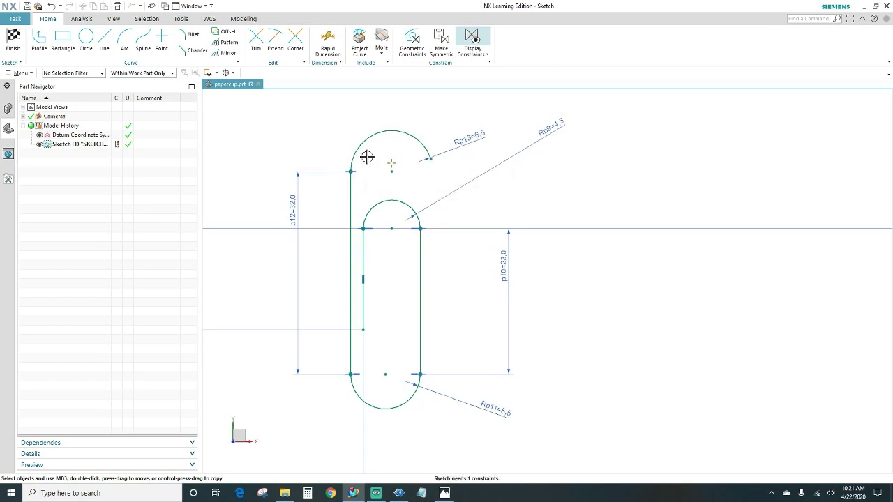
Align the 6.5 mm arc's right endpoint horizontally with its left endpoint
click(429, 159)
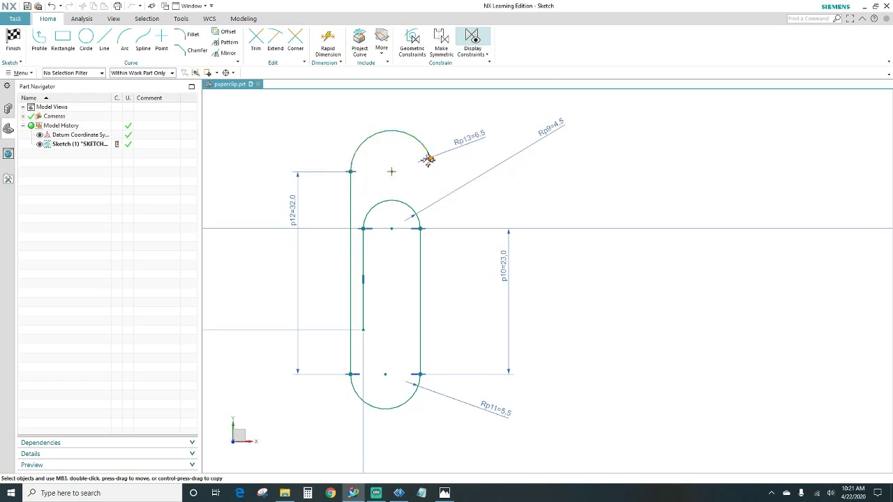
click(350, 171)
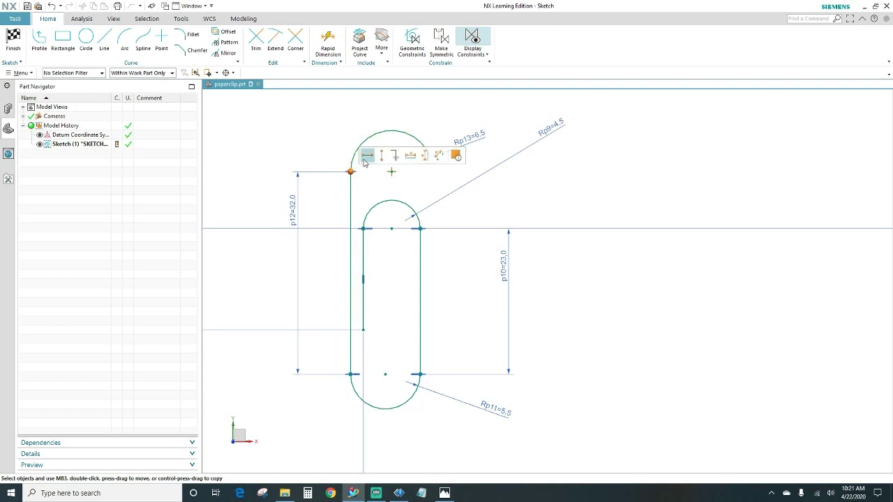
click(369, 156)
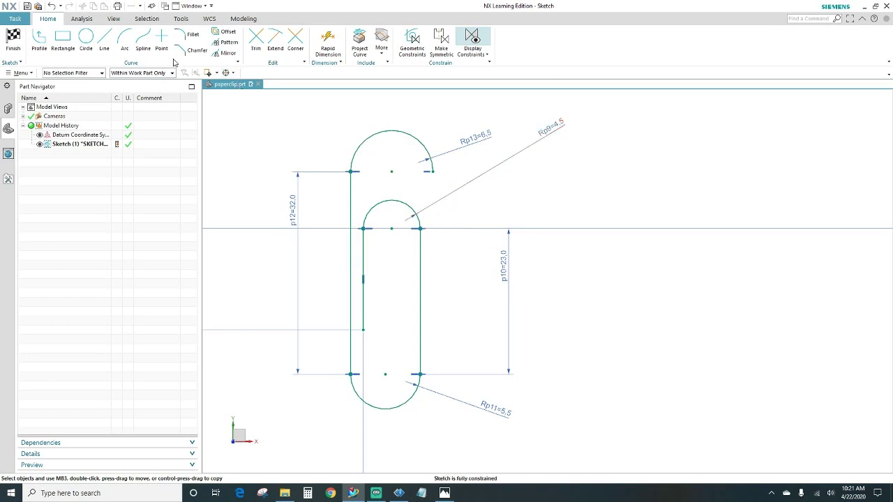
Sketch a fourth vertical line about 23 mm long, to the right of the wire path
click(104, 39)
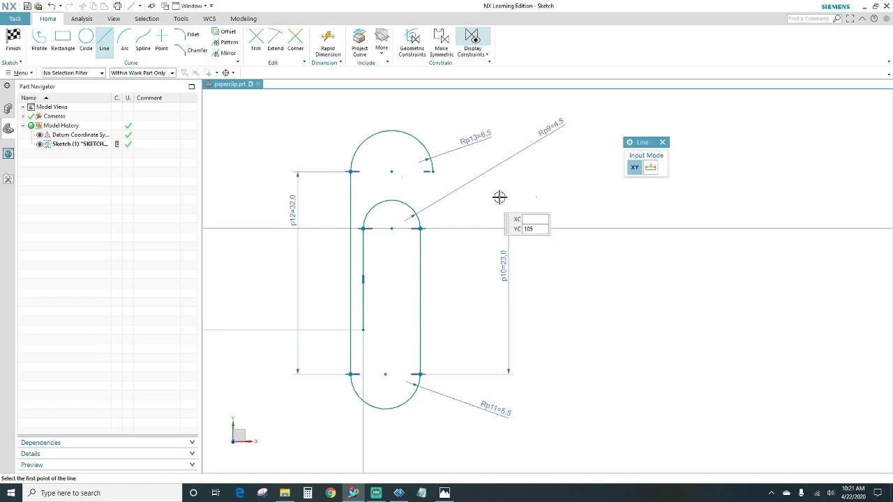
click(562, 175)
click(569, 319)
key(Escape)
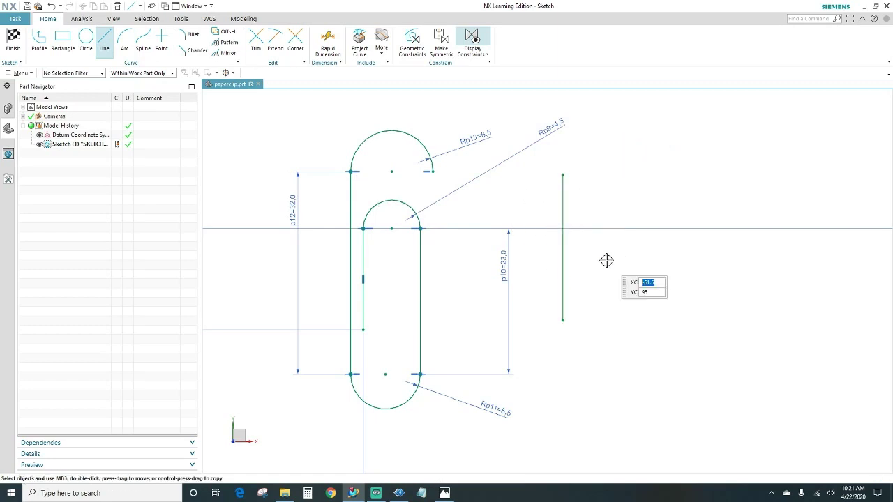
Dimension the fourth vertical line's length with Rapid Dimension and set it to 25 mm
key(d)
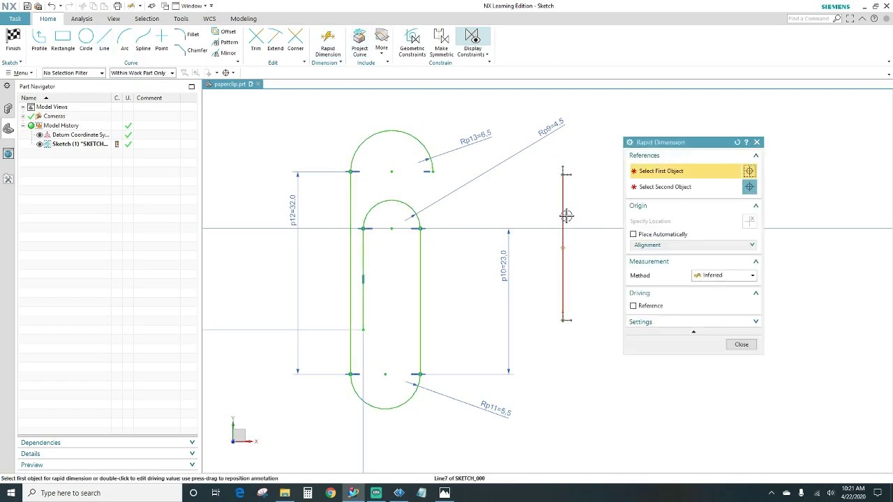
click(563, 214)
click(600, 210)
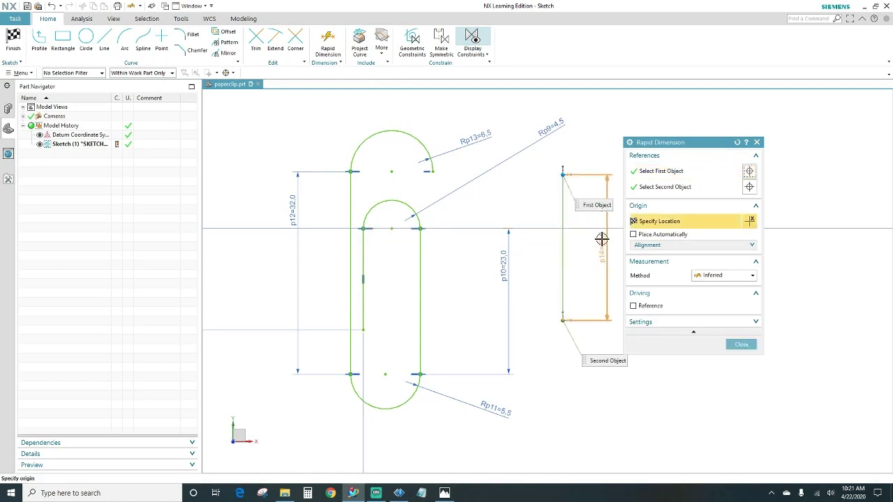
click(601, 239)
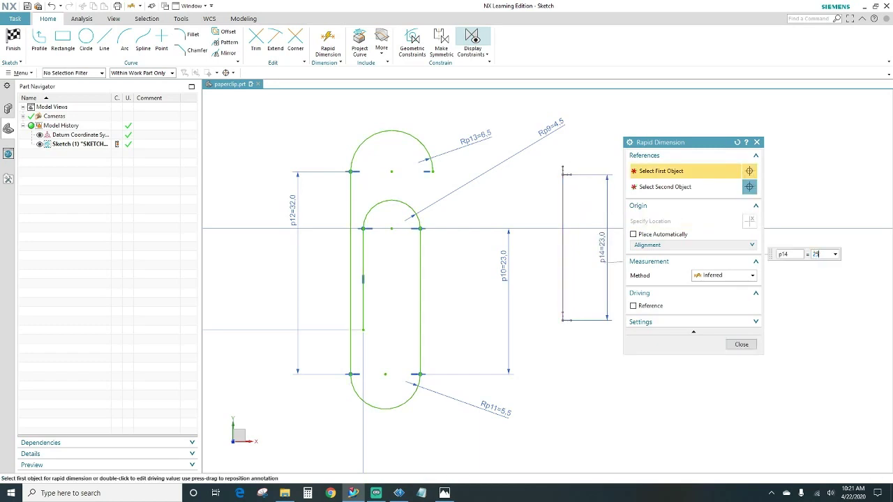
key(Return)
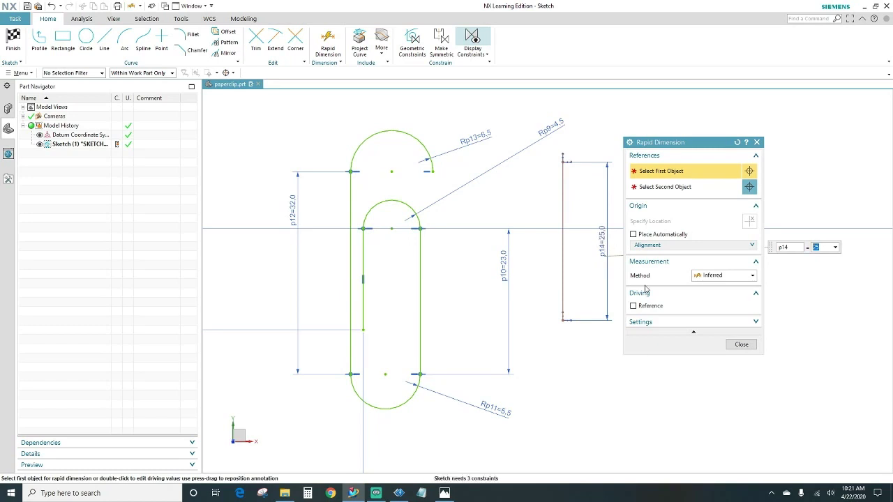
click(740, 344)
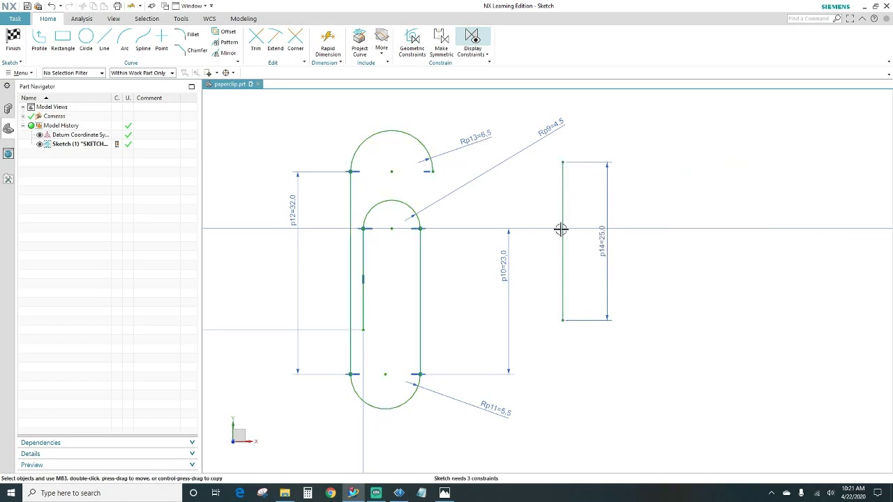
Make the 25 mm line tangent to the 6.5 mm arc and its upper endpoint coincident with the arc's right endpoint
click(561, 183)
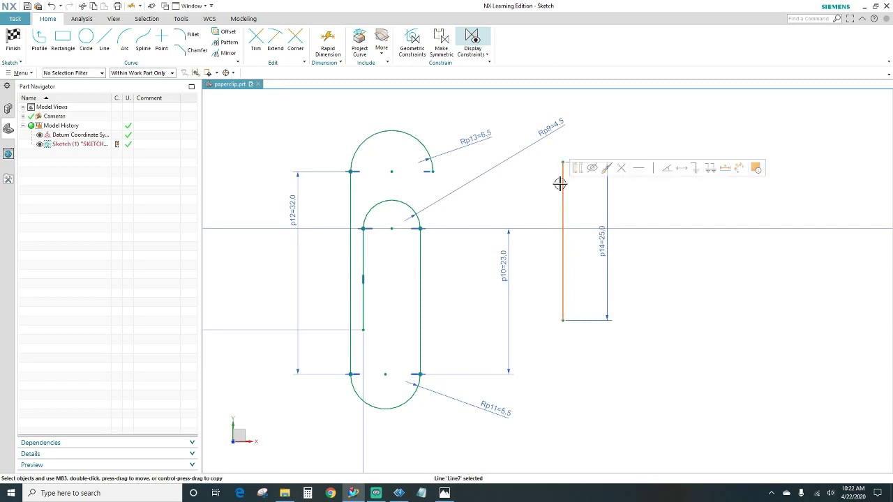
click(426, 144)
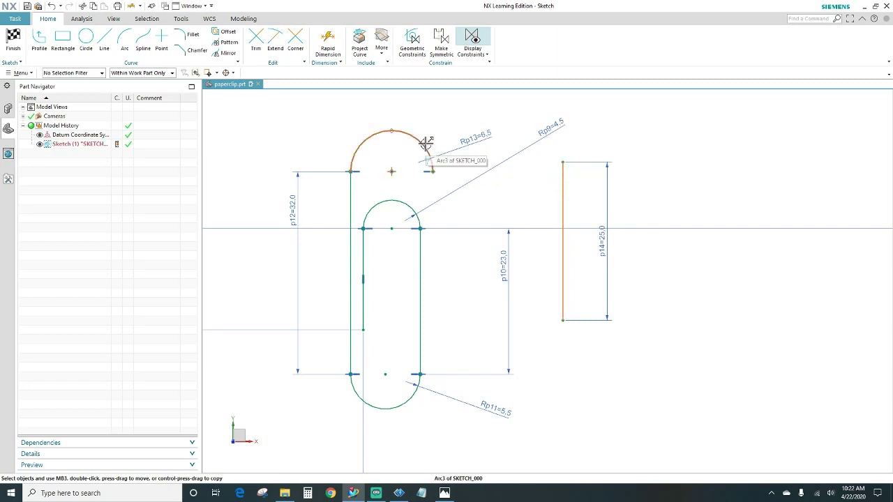
click(425, 143)
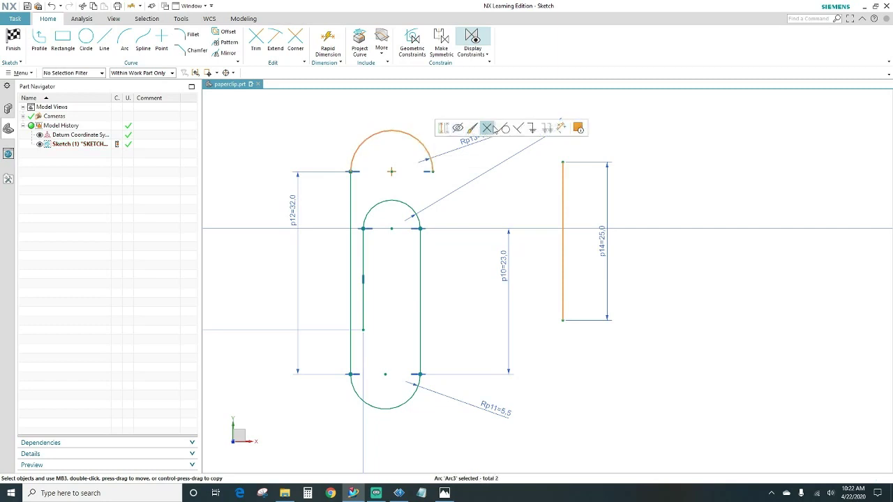
click(505, 128)
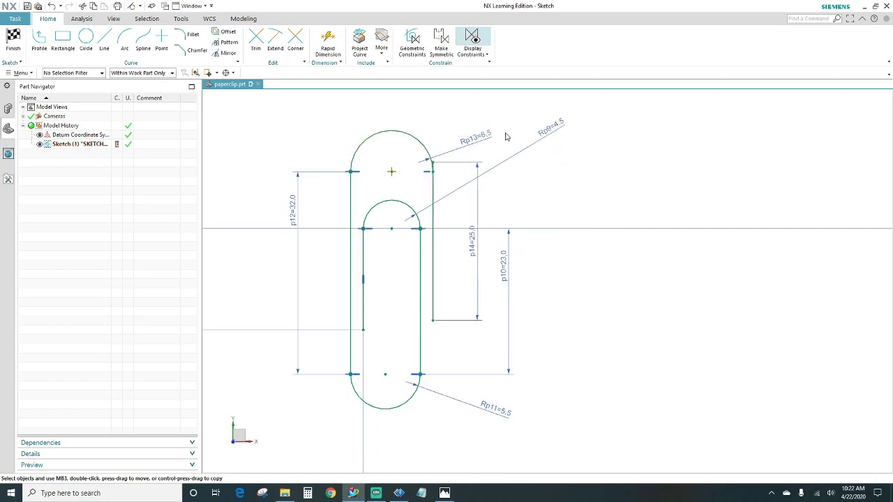
scroll(439, 181, up, 4)
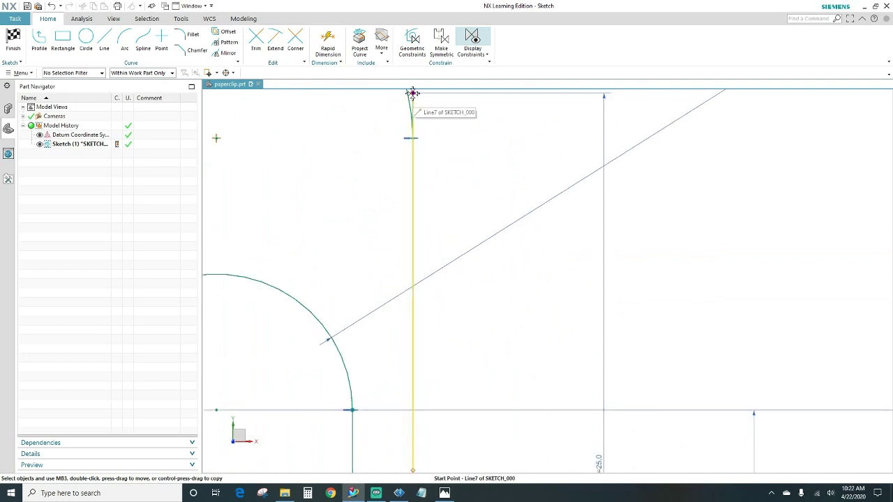
click(412, 138)
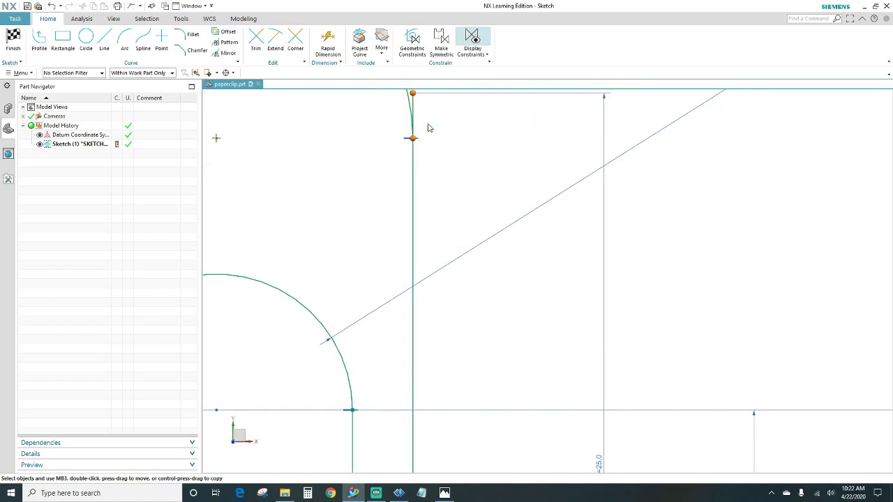
scroll(442, 201, down, 8)
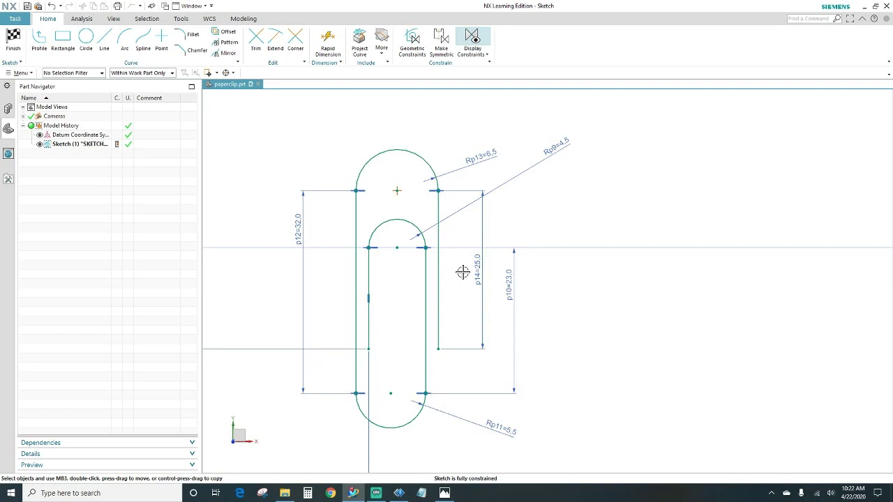
Switch to the reference drawing prj1a.PNG in Photos, compare its dimensions with the finished sketch, and minimize it
click(443, 492)
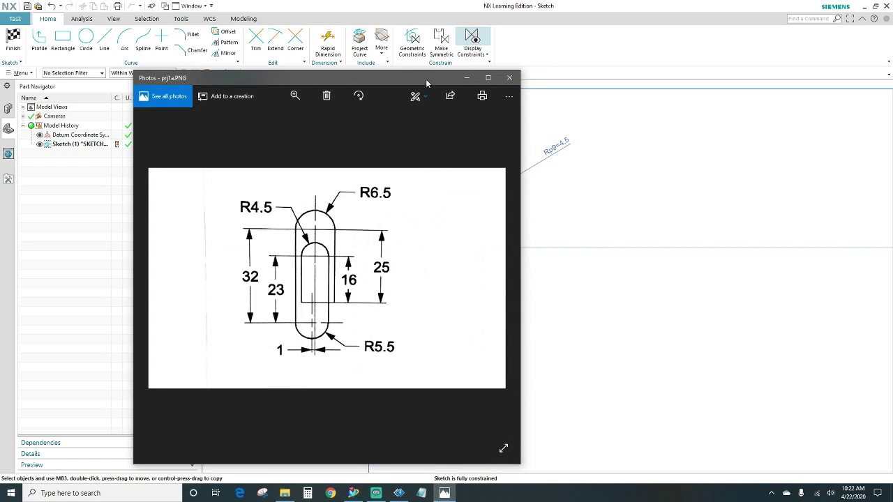
mouse_move(427, 83)
mouse_down()
mouse_move(357, 75)
mouse_move(843, 69)
mouse_up()
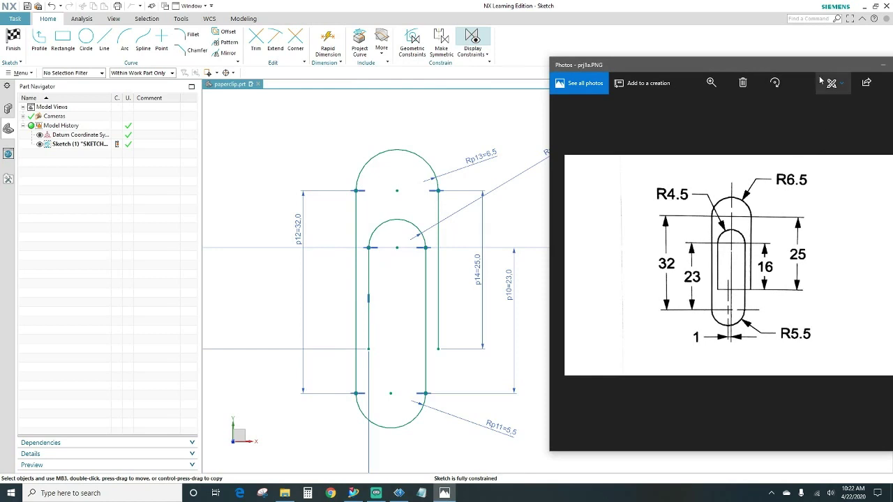
drag(877, 65, 782, 65)
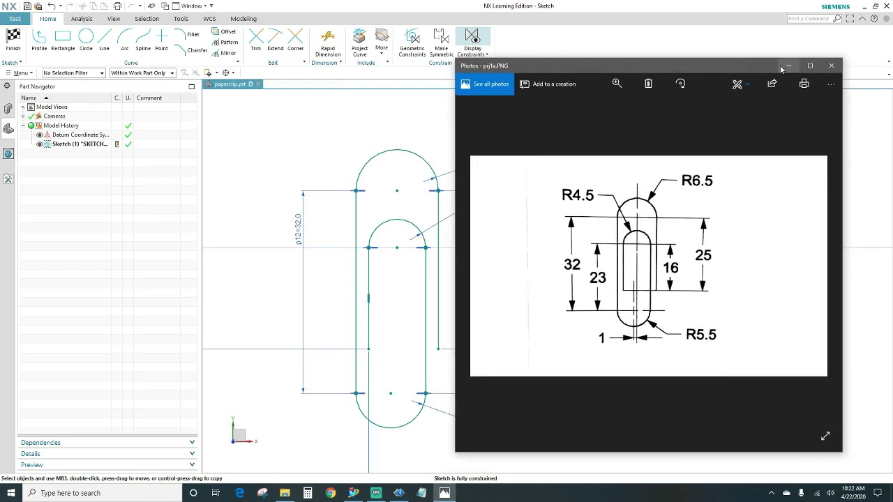
click(786, 66)
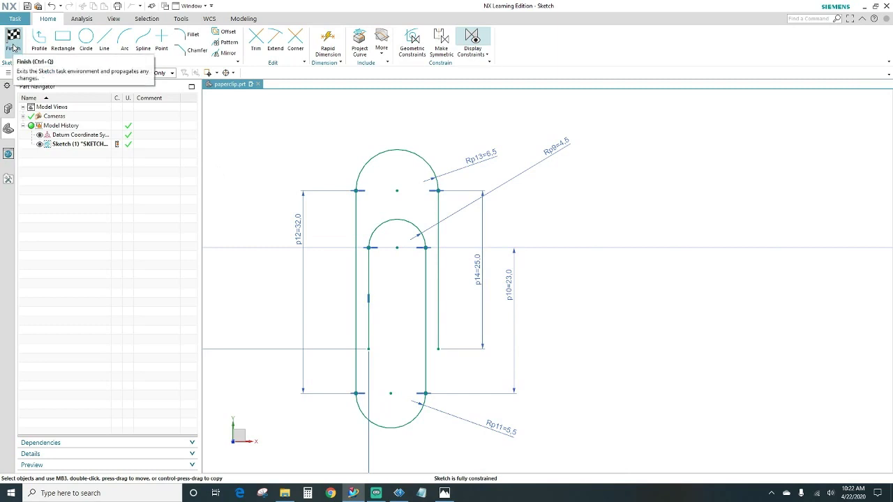
Finish the paperclip sketch and return to the modeling environment
click(13, 41)
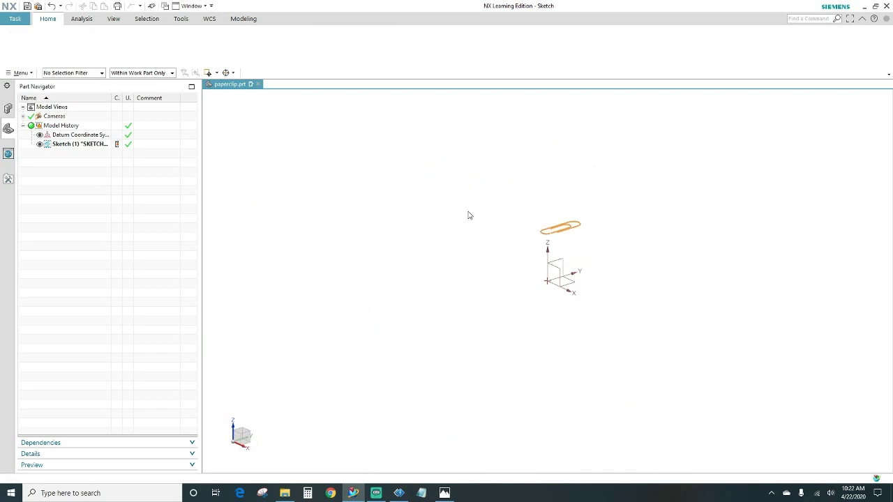
scroll(523, 223, down, 3)
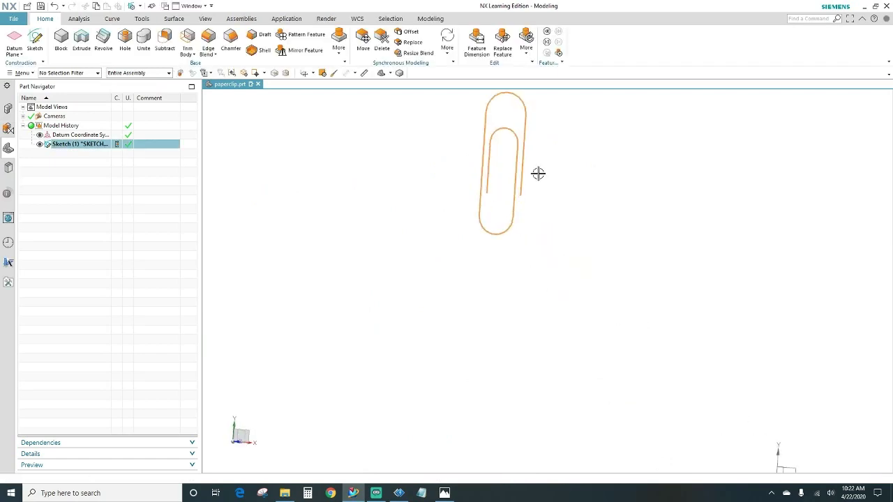
Create a solid tube along the paperclip sketch curves with a 2 mm outer diameter and 0 mm inner diameter
shift+middle_drag(537, 173, 610, 262)
scroll(543, 231, down, 3)
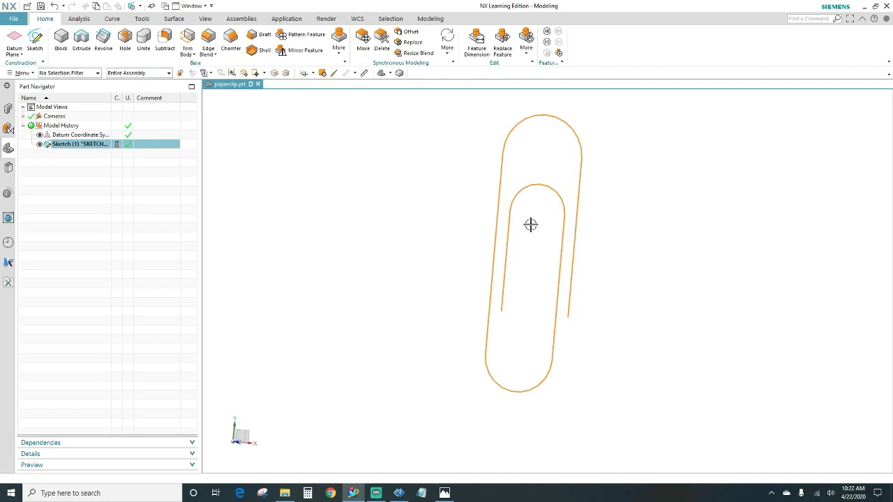
middle_drag(620, 233, 614, 235)
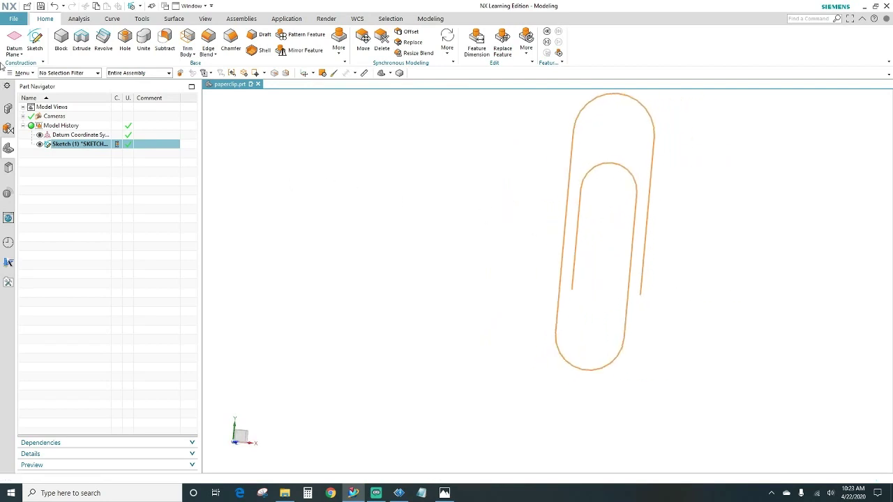
click(21, 73)
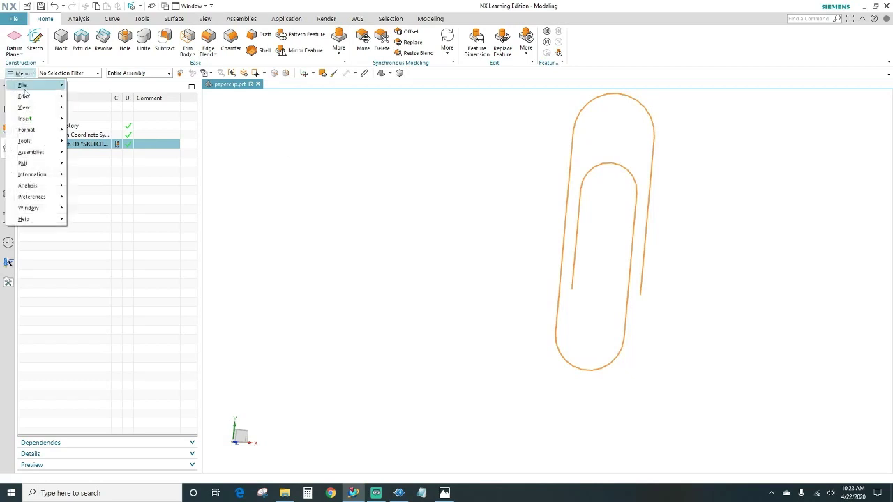
mouse_move(25, 119)
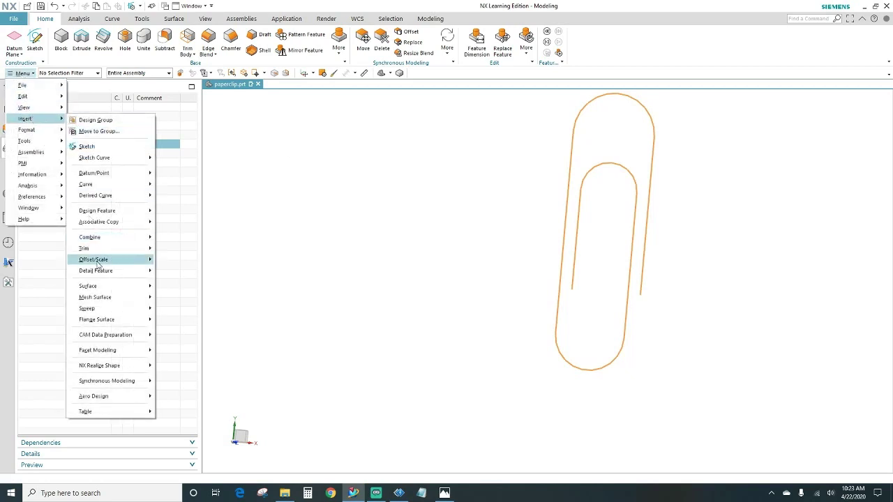
mouse_move(107, 313)
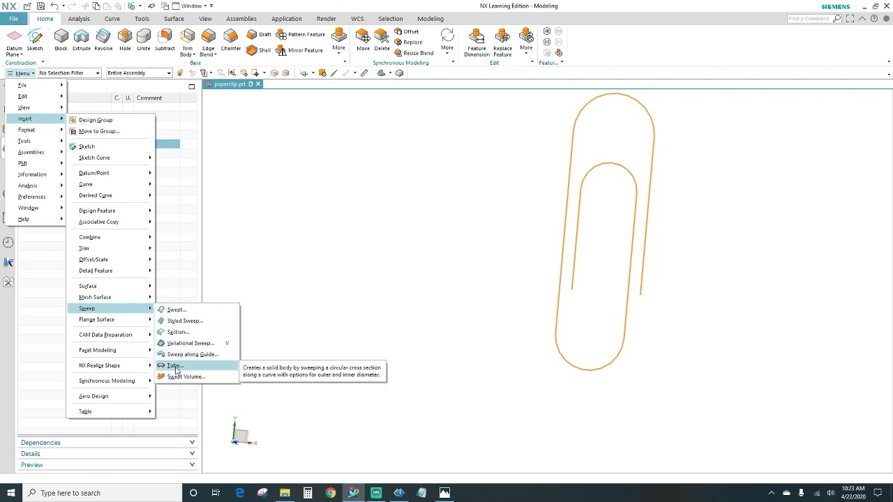
click(175, 366)
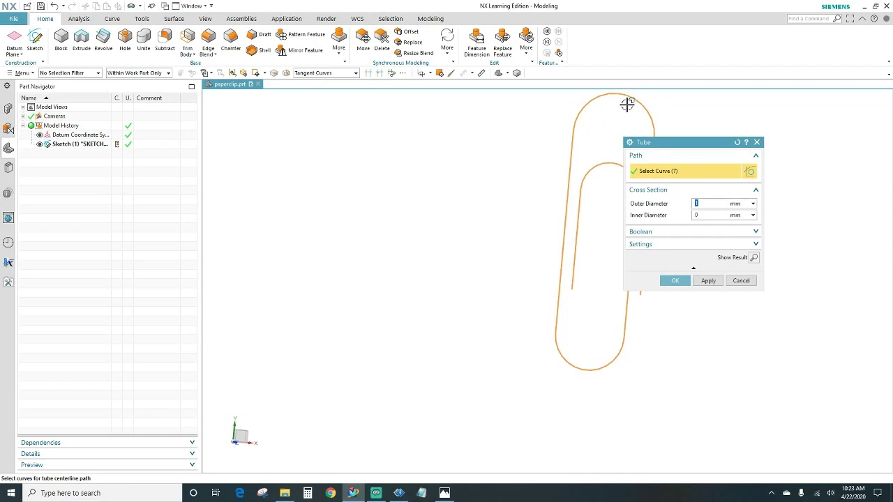
drag(698, 148, 421, 160)
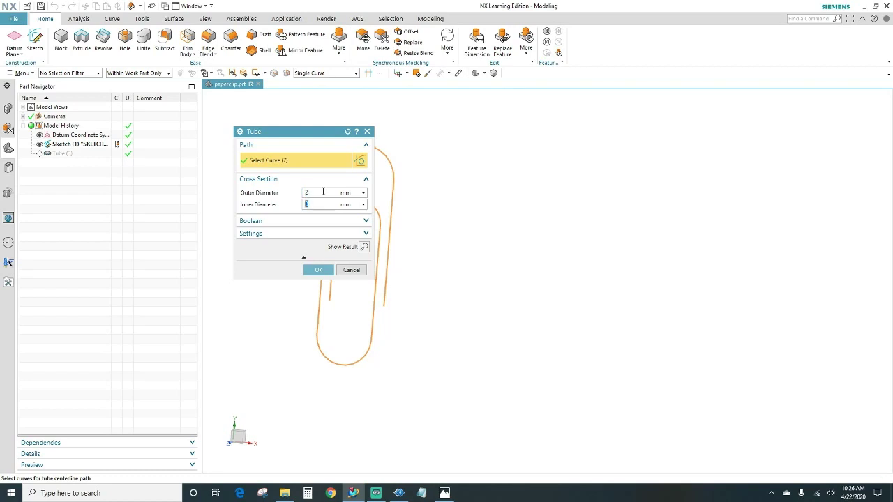
click(317, 271)
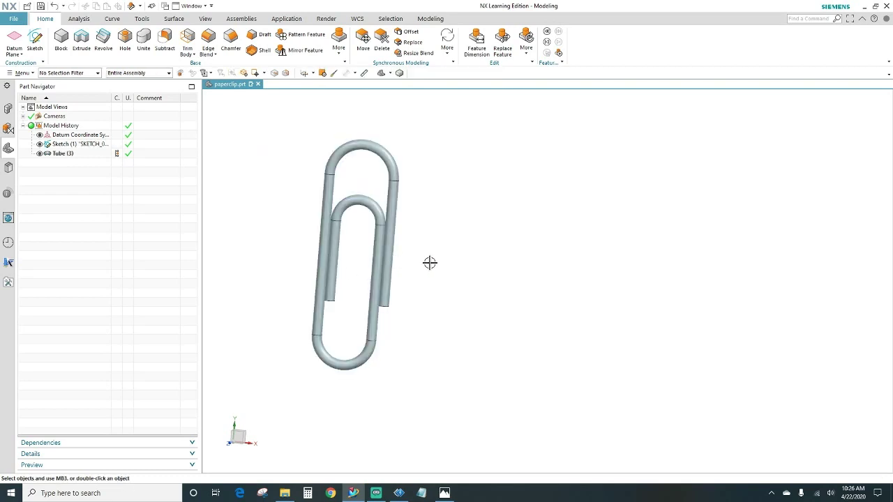
Change the display color of the paperclip tube and its sketch to light yellow-green, turning on the sketch's Display Object Color setting
middle_drag(429, 262, 363, 268)
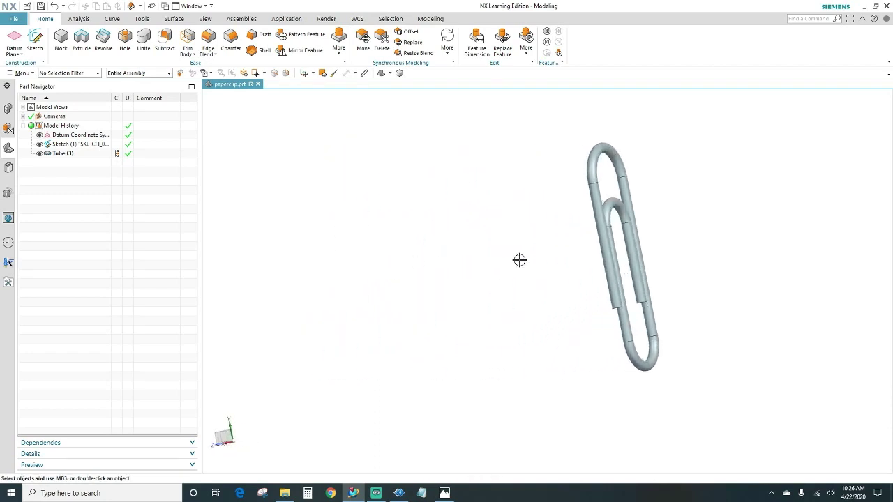
scroll(685, 251, down, 1)
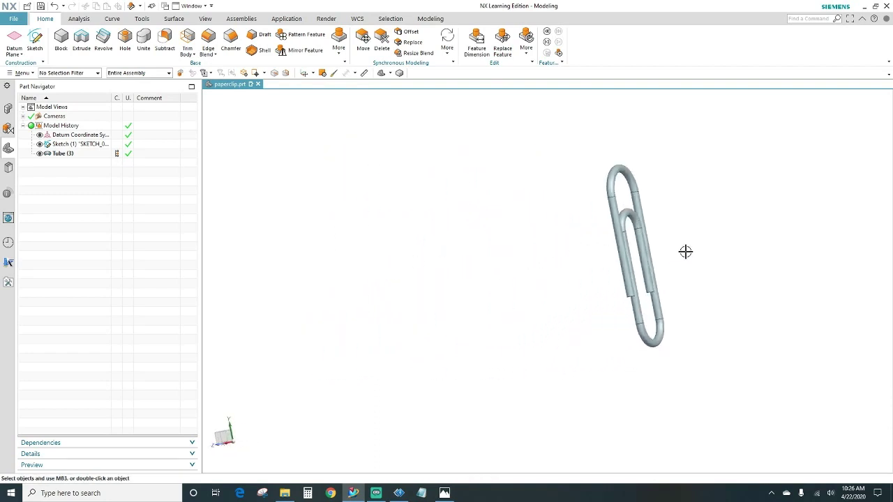
mouse_move(686, 251)
middle_down()
mouse_move(532, 286)
mouse_move(688, 260)
middle_up()
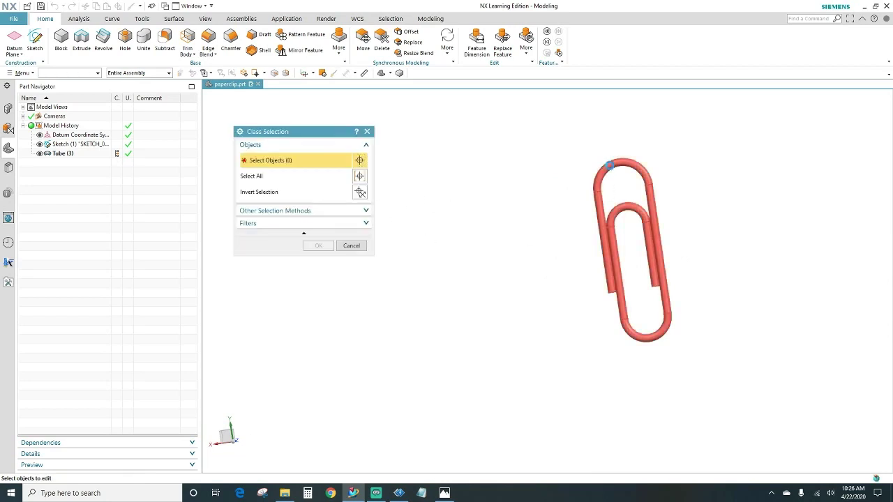
click(607, 173)
click(318, 246)
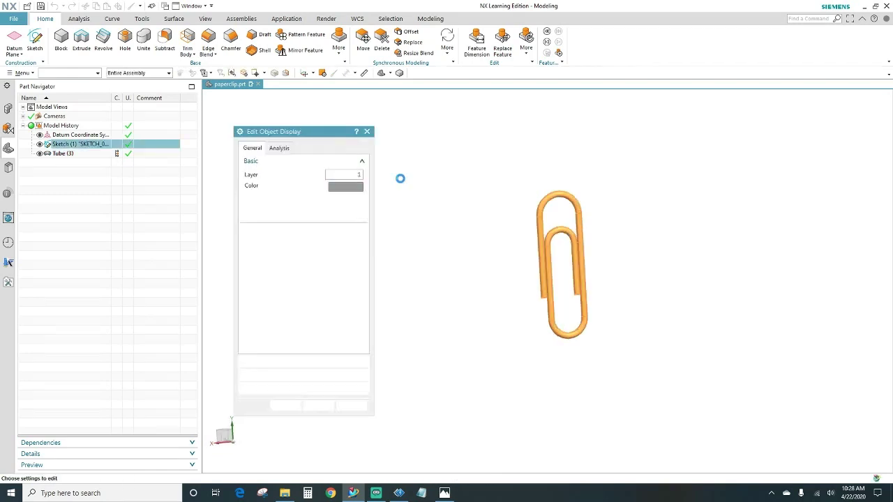
click(345, 187)
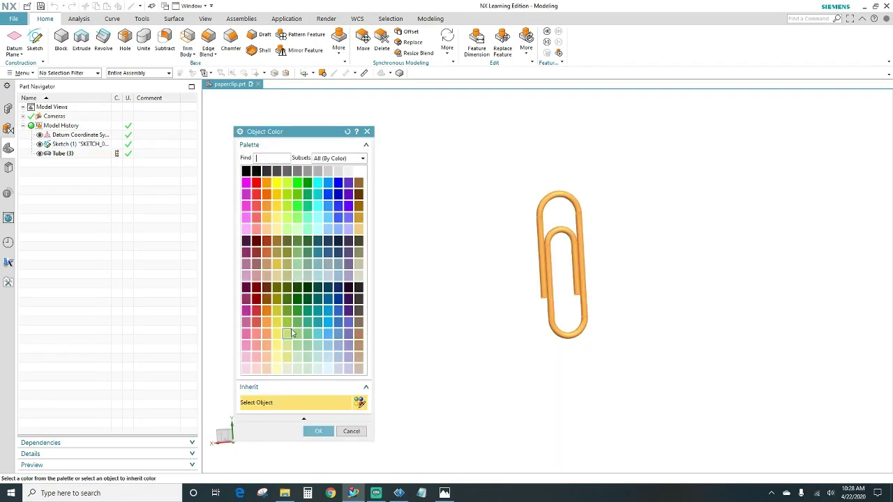
click(318, 431)
click(286, 406)
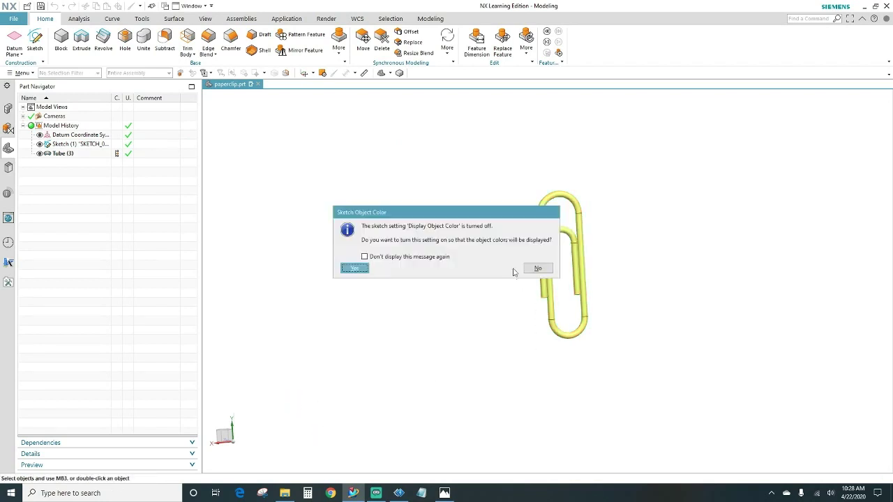
click(355, 268)
mouse_move(573, 292)
middle_down()
mouse_move(625, 280)
mouse_move(617, 280)
middle_up()
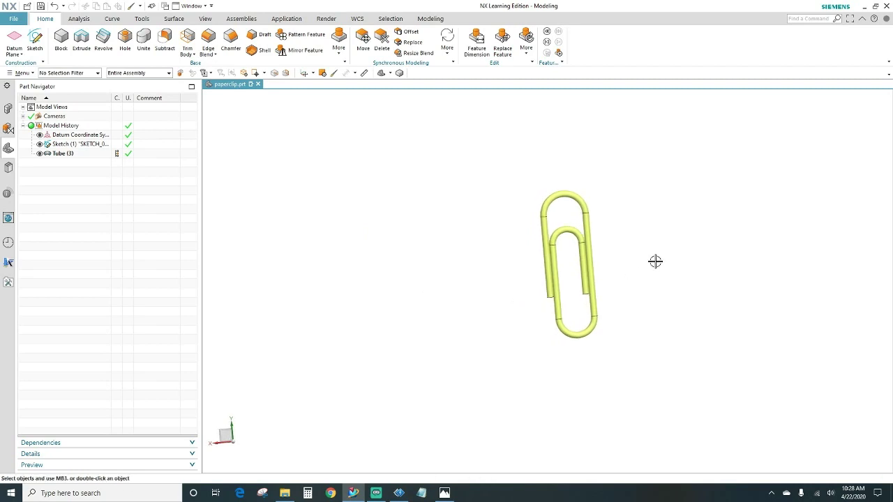